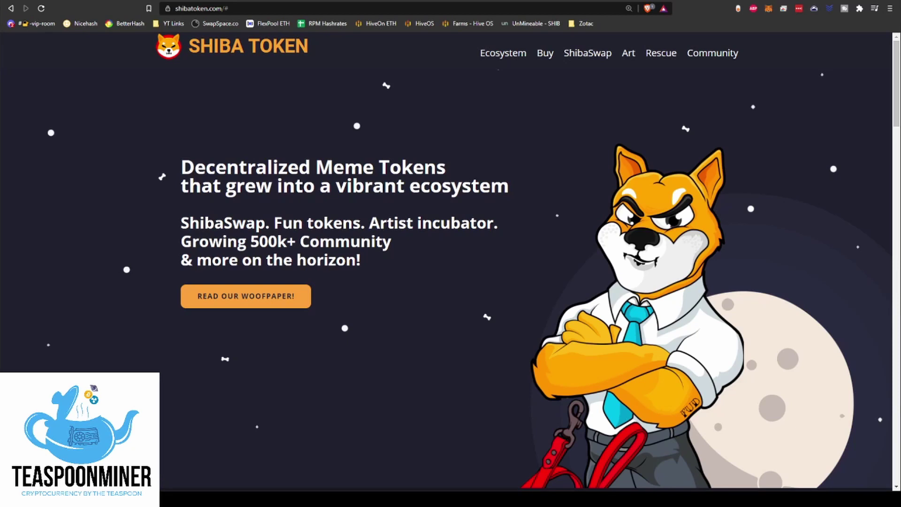
# - Load the SHIBAINU_Ecosystem_WOOF_Paper.pdf white paper in Brave's PDF viewer
pyautogui.scroll(-2, 443, 251)
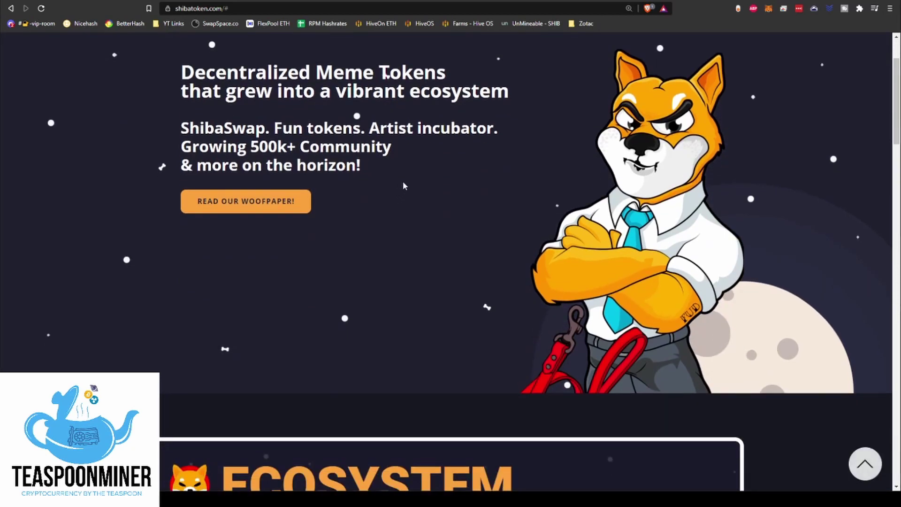
pyautogui.scroll(2, 386, 74)
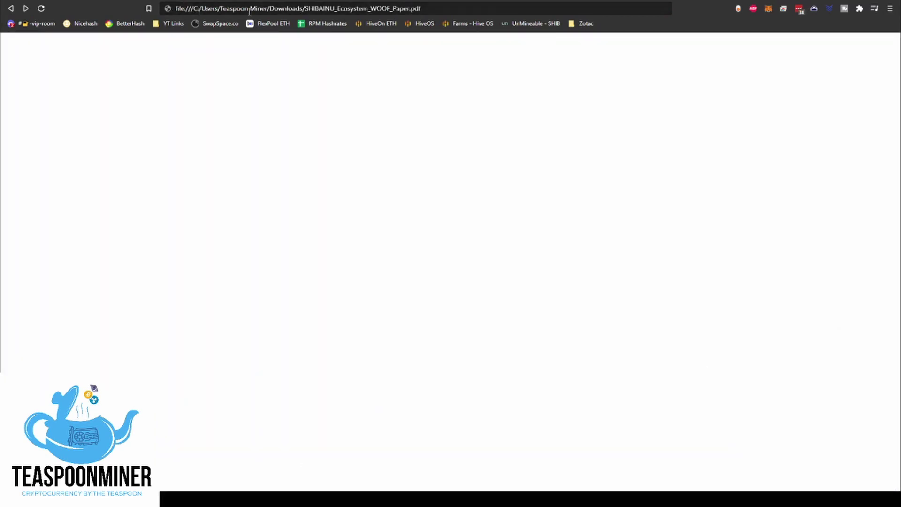
pyautogui.click(249, 10)
pyautogui.press('Return')
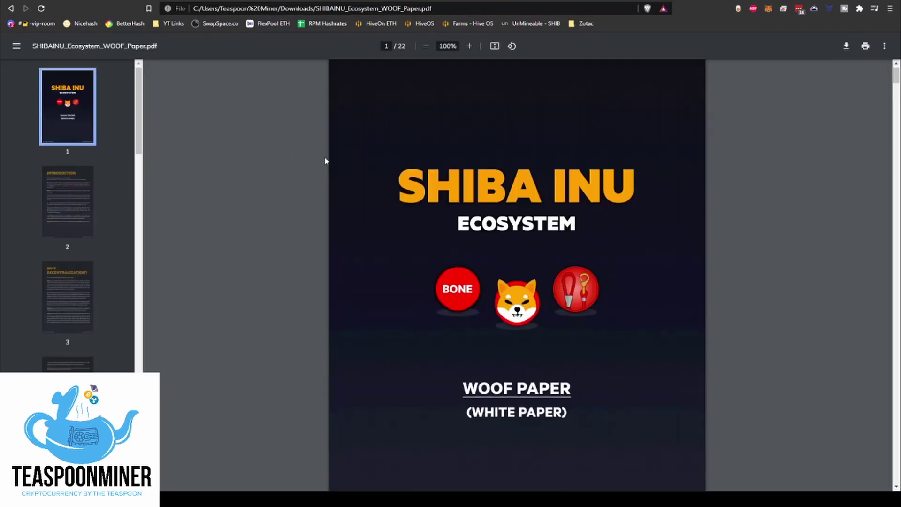
# - Read the WOOF Paper introduction, highlighting the orange community-building quote
pyautogui.scroll(-9, 327, 155)
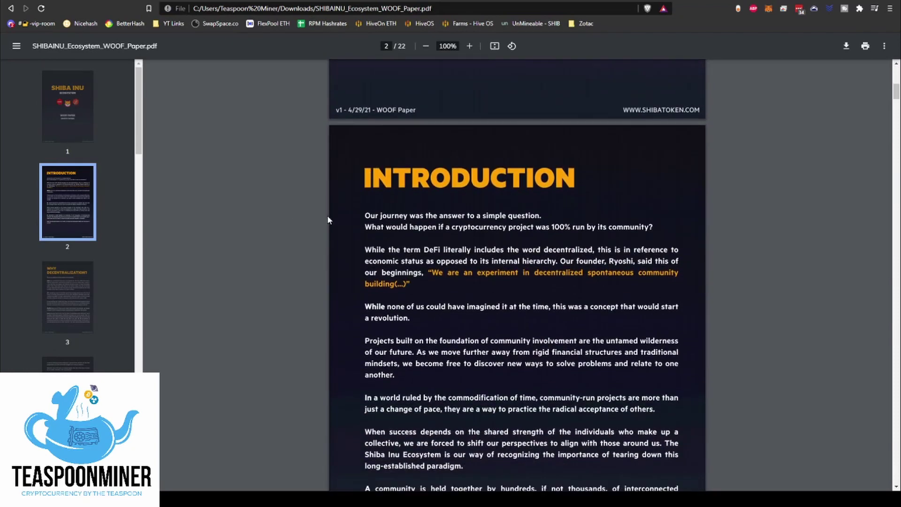
pyautogui.moveTo(428, 272); pyautogui.dragTo(412, 287)
pyautogui.click(412, 287)
pyautogui.scroll(-2, 351, 277)
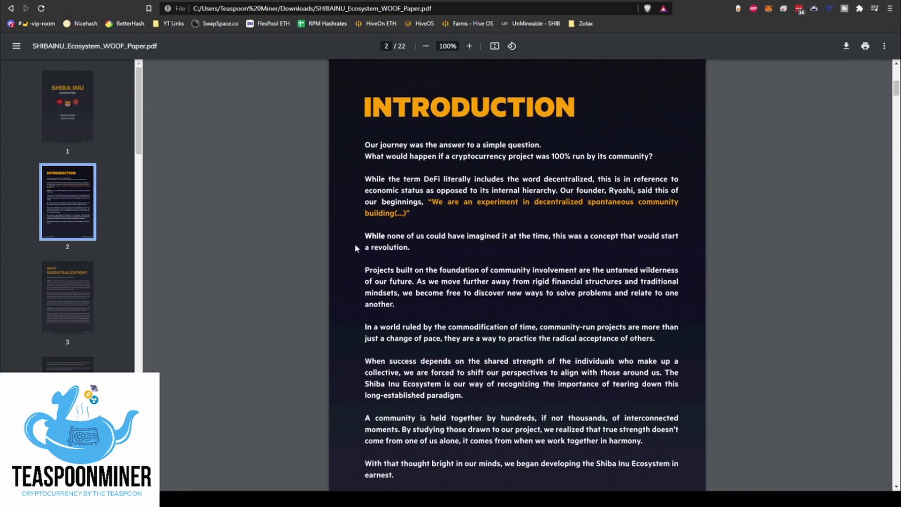
pyautogui.scroll(9, 355, 243)
pyautogui.scroll(3, 362, 239)
pyautogui.scroll(-3, 368, 225)
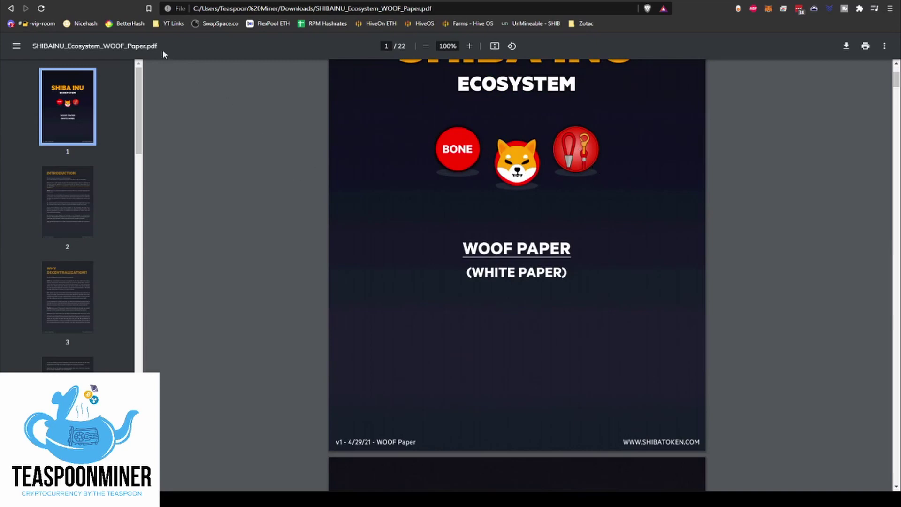
# - Go back to the Shiba Token website and skim the LEASH and BONE sections
pyautogui.hotkey('ctrl', 'w')
pyautogui.scroll(-4, 109, 243)
pyautogui.scroll(-3, 109, 248)
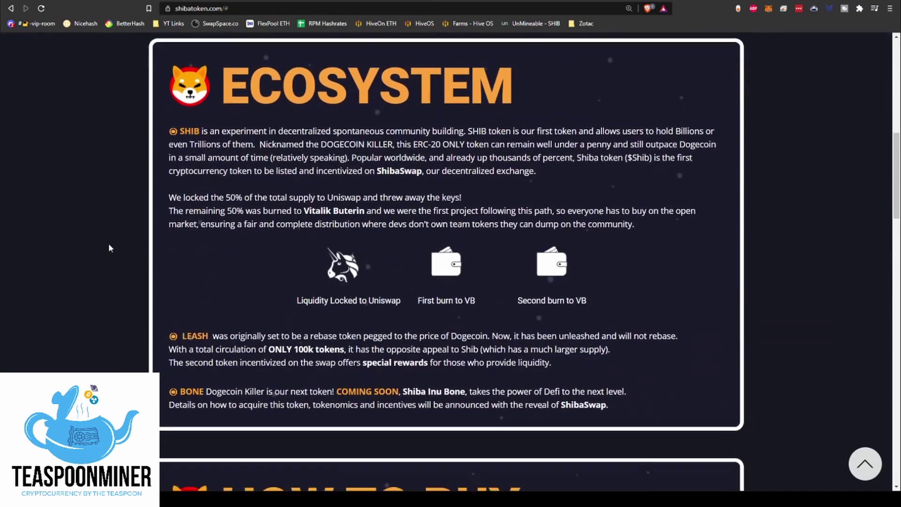
pyautogui.scroll(1, 240, 239)
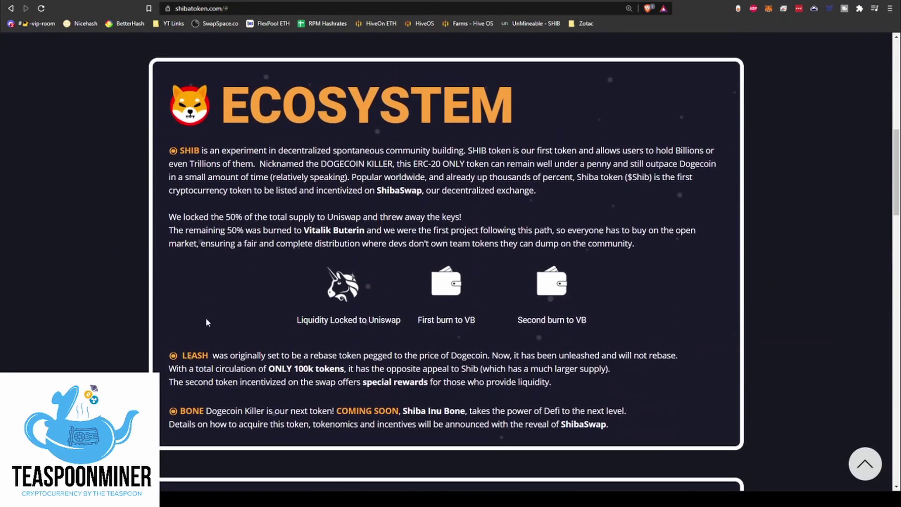
pyautogui.moveTo(187, 356); pyautogui.dragTo(211, 355)
pyautogui.click(187, 400)
pyautogui.moveTo(179, 411); pyautogui.dragTo(239, 411)
pyautogui.click(274, 345)
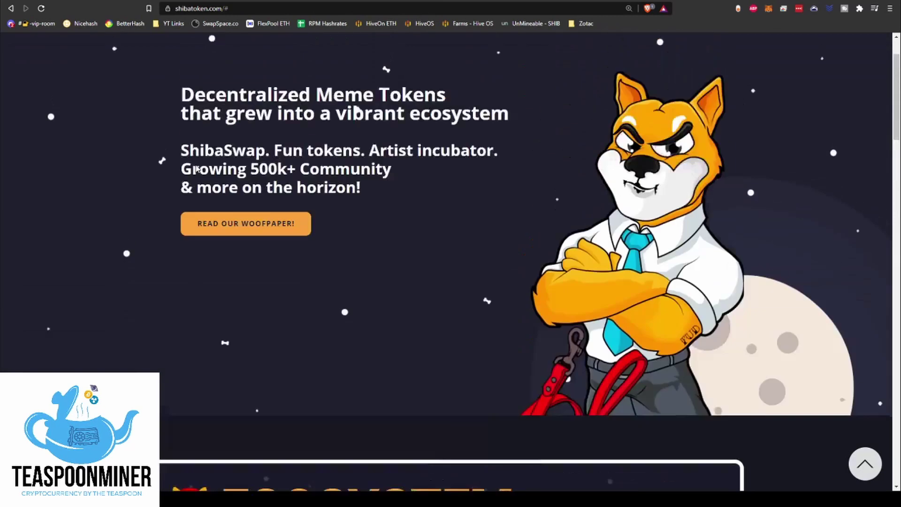
# - Return to the WOOF Paper, then move on to the unMineable coin list
pyautogui.press('Home')
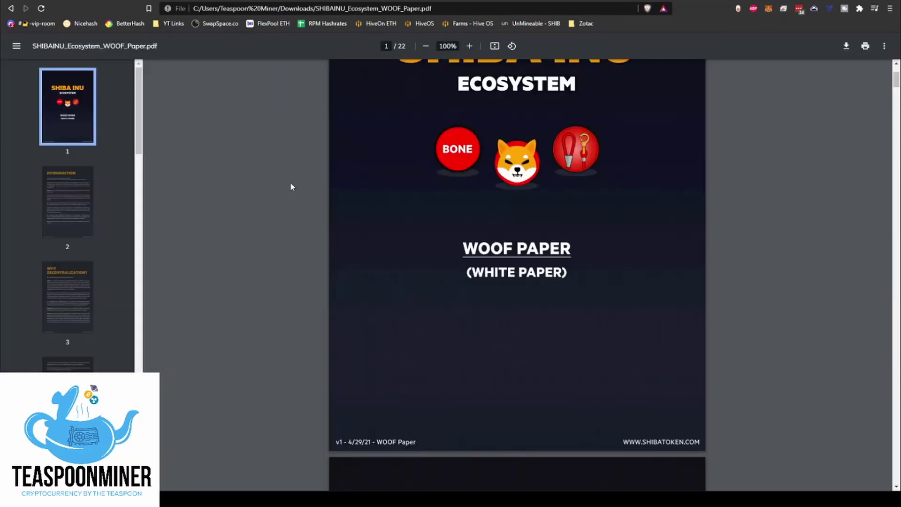
pyautogui.scroll(3, 283, 195)
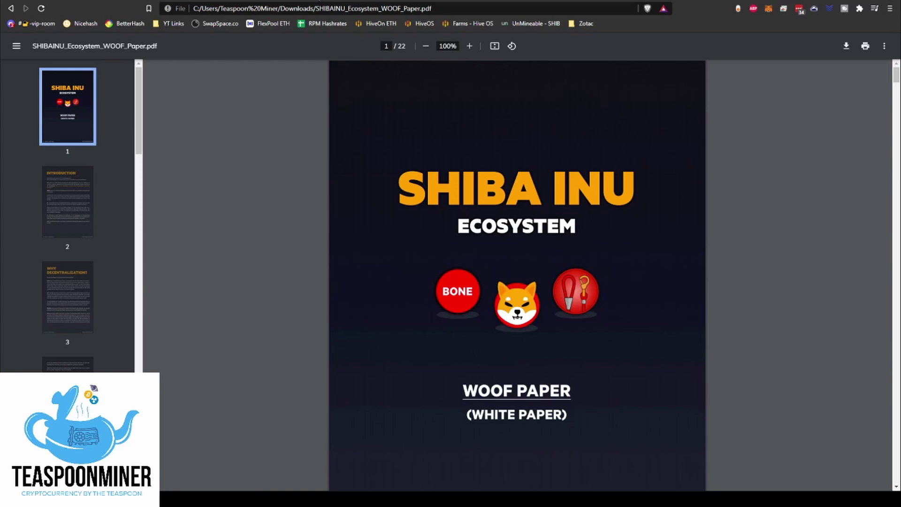
pyautogui.hotkey('ctrl', 'Tab')
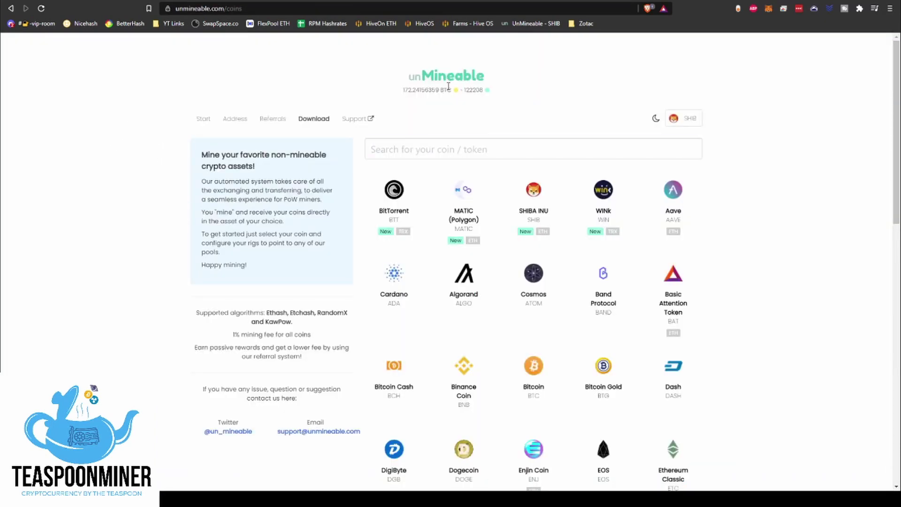
# - Skim unMineable's coin list and its supported algorithms, highlighting RandomX and KawPow
pyautogui.scroll(-2, 113, 235)
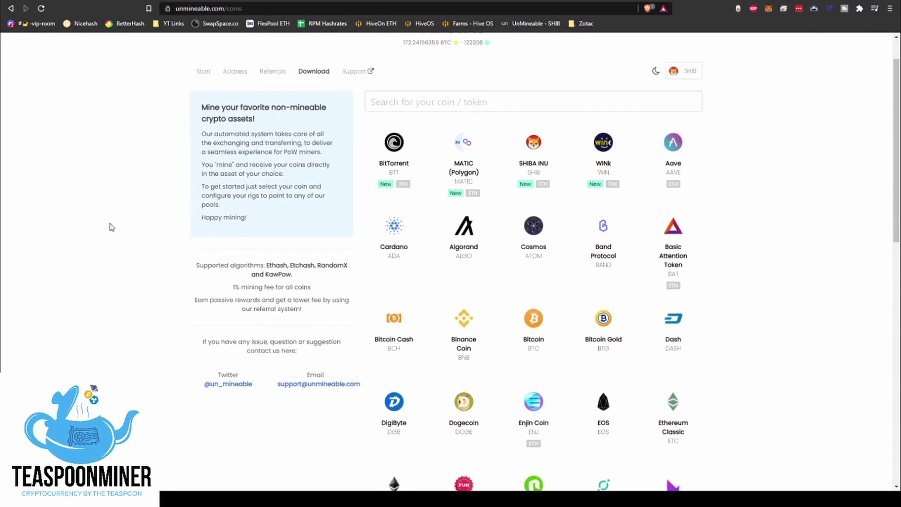
pyautogui.scroll(2, 100, 117)
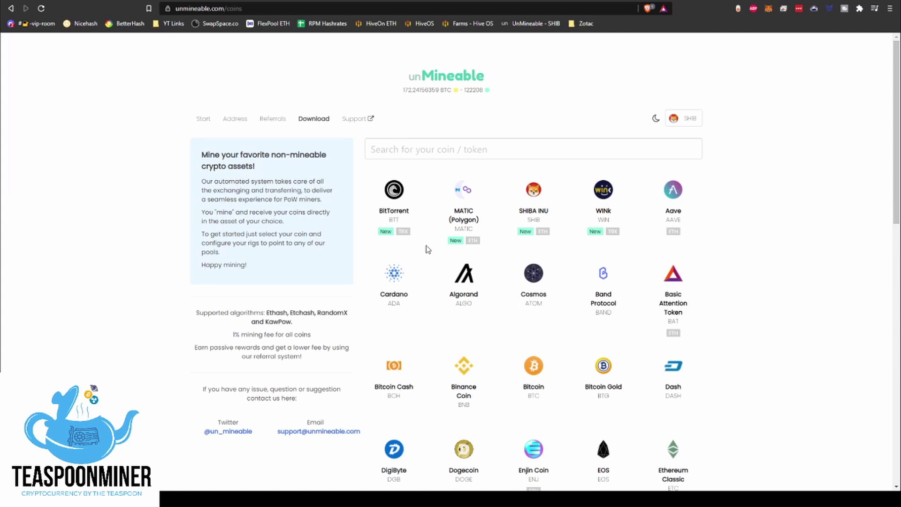
pyautogui.scroll(-2, 427, 249)
pyautogui.scroll(2, 427, 248)
pyautogui.moveTo(234, 313); pyautogui.dragTo(264, 312)
pyautogui.click(264, 310)
pyautogui.moveTo(321, 313); pyautogui.dragTo(341, 316)
pyautogui.moveTo(265, 322); pyautogui.dragTo(300, 324)
pyautogui.click(300, 325)
# - Open the SHIBA INU mining page and compare the Etchash, RandomX, KawPow and Ethash pool servers
pyautogui.click(534, 193)
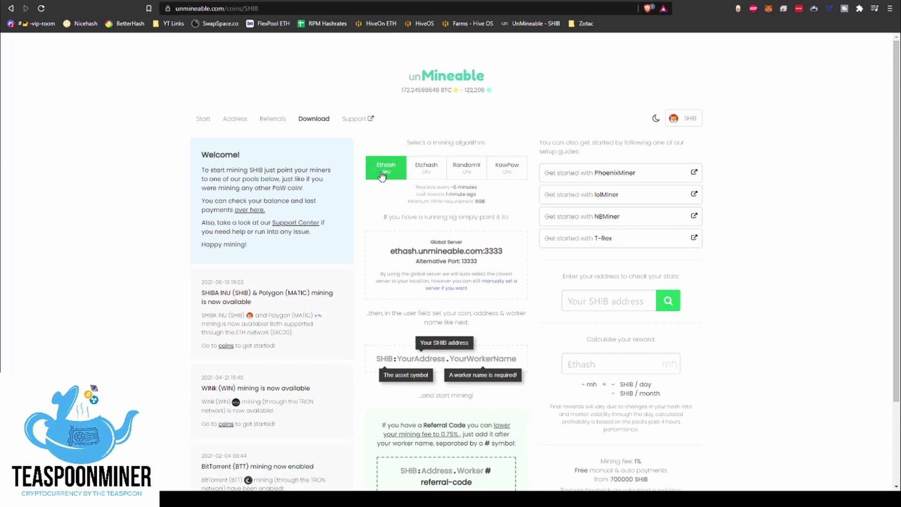
pyautogui.click(417, 170)
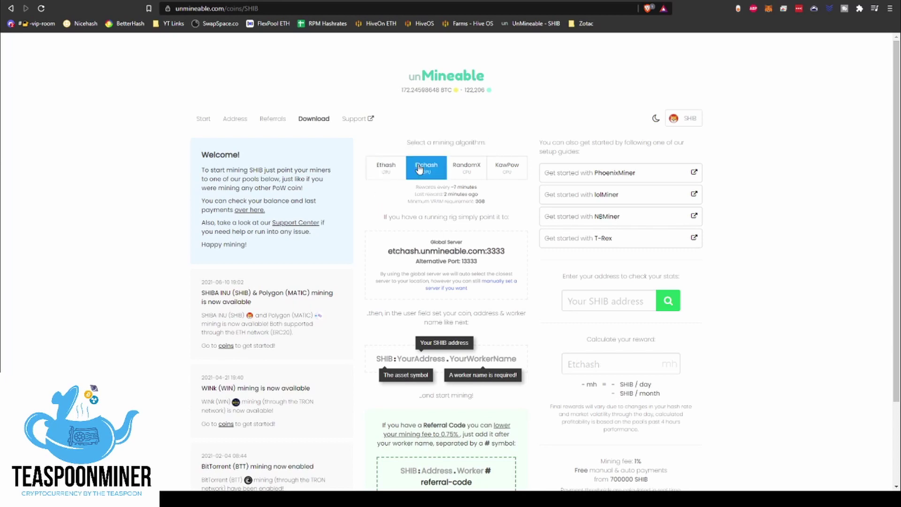
pyautogui.click(465, 176)
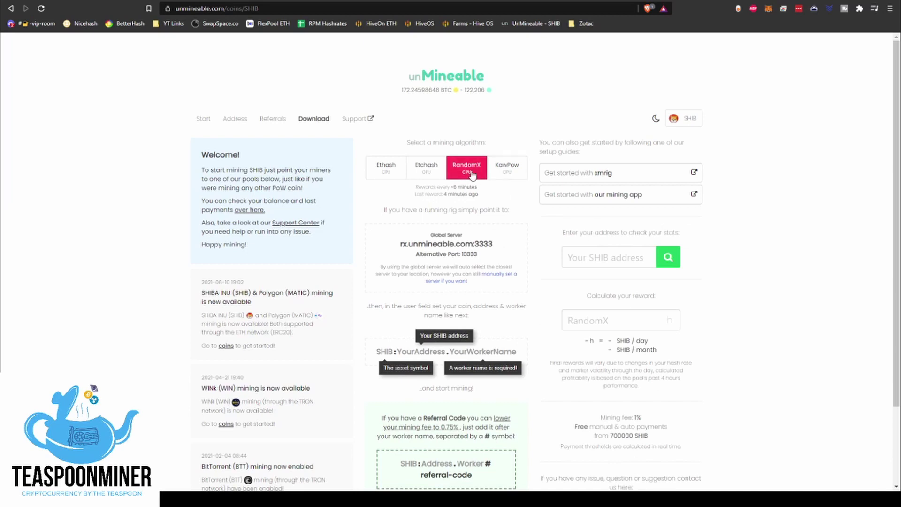
pyautogui.click(517, 177)
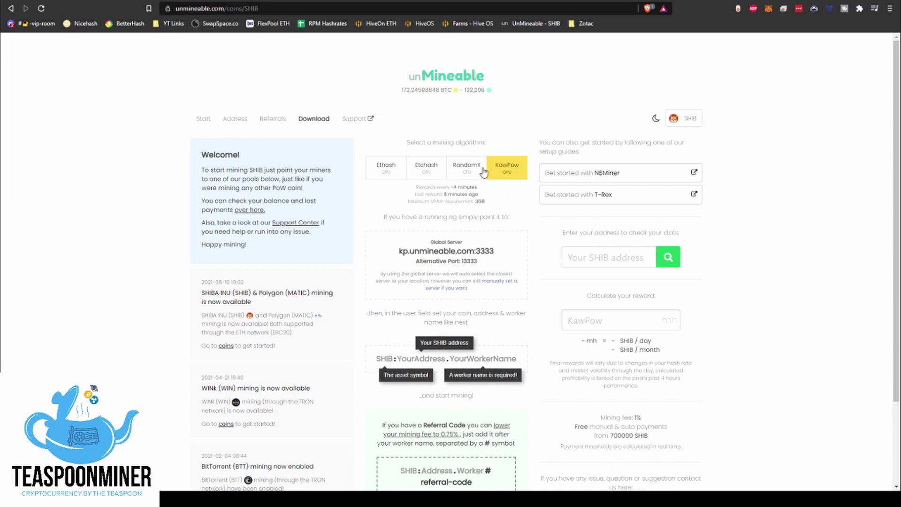
pyautogui.click(383, 176)
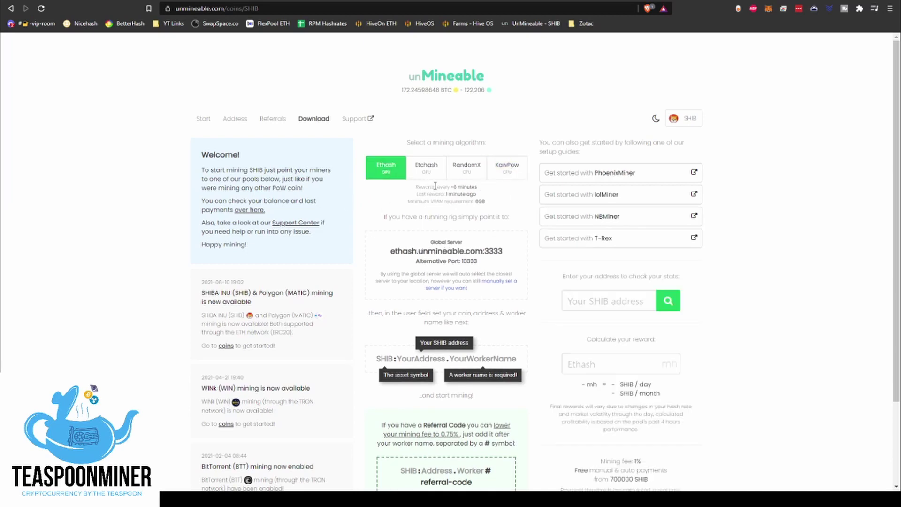
# - Recheck the Etchash, RandomX and KawPow servers, noting the minimum VRAM, then settle on Ethash
pyautogui.click(423, 174)
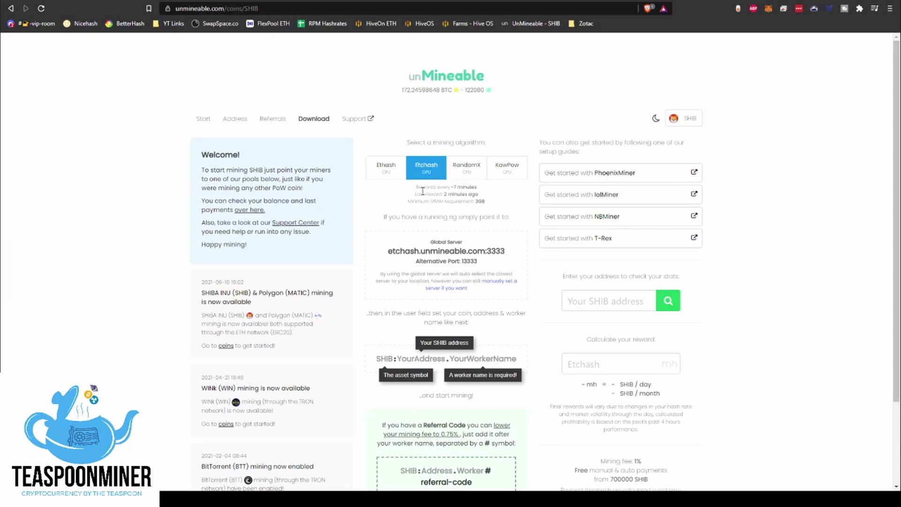
pyautogui.click(466, 170)
pyautogui.click(506, 168)
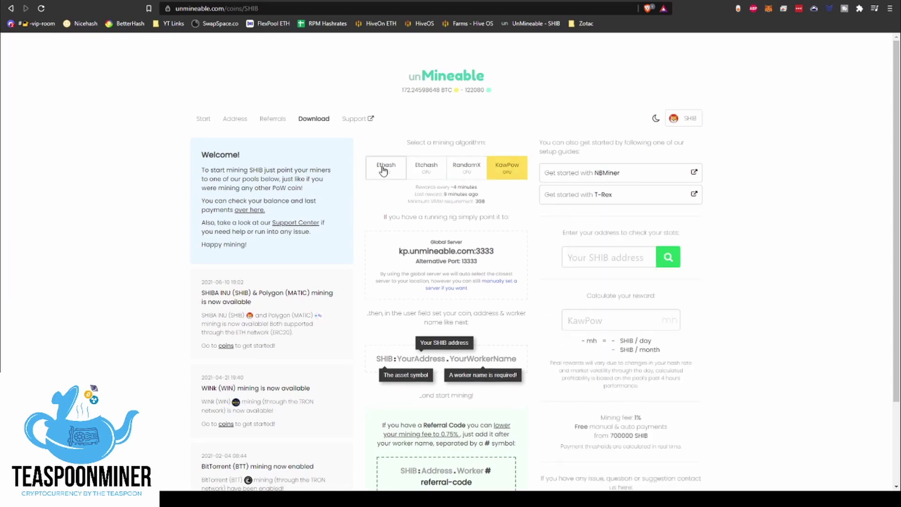
pyautogui.moveTo(486, 201); pyautogui.dragTo(390, 205)
pyautogui.click(397, 207)
pyautogui.click(386, 170)
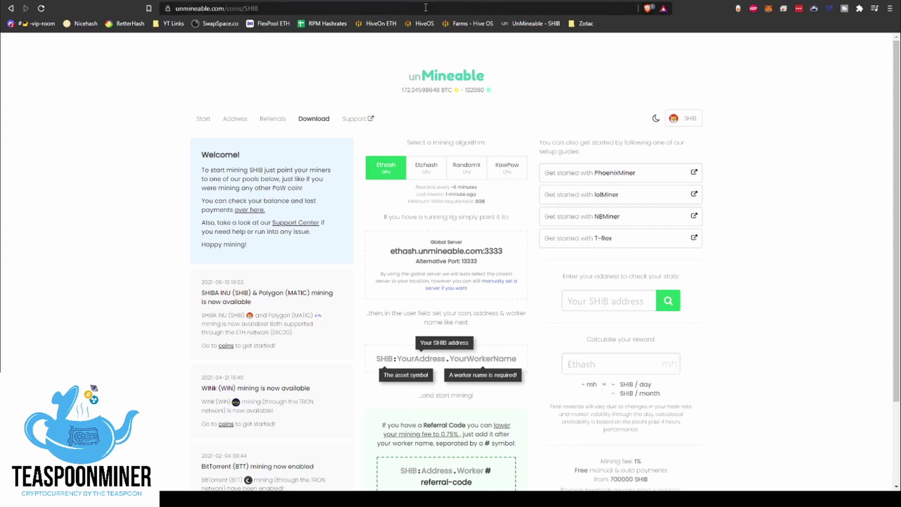
pyautogui.click(422, 23)
# - Review the SHIB wallet stats: 605683.26731282 SHIB balance, about 3m total paid, three payments, worker hashrates
pyautogui.scroll(-2, 563, 101)
pyautogui.scroll(2, 529, 181)
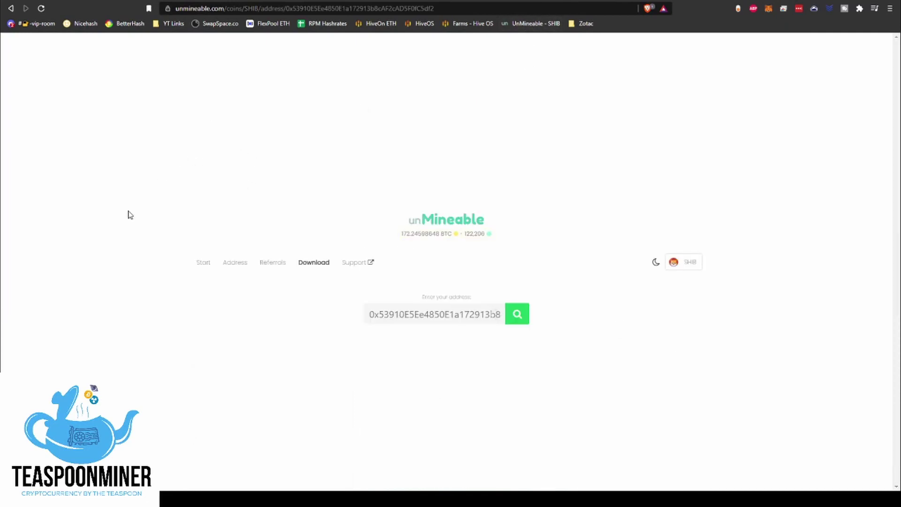
pyautogui.scroll(-2, 134, 199)
pyautogui.scroll(2, 141, 187)
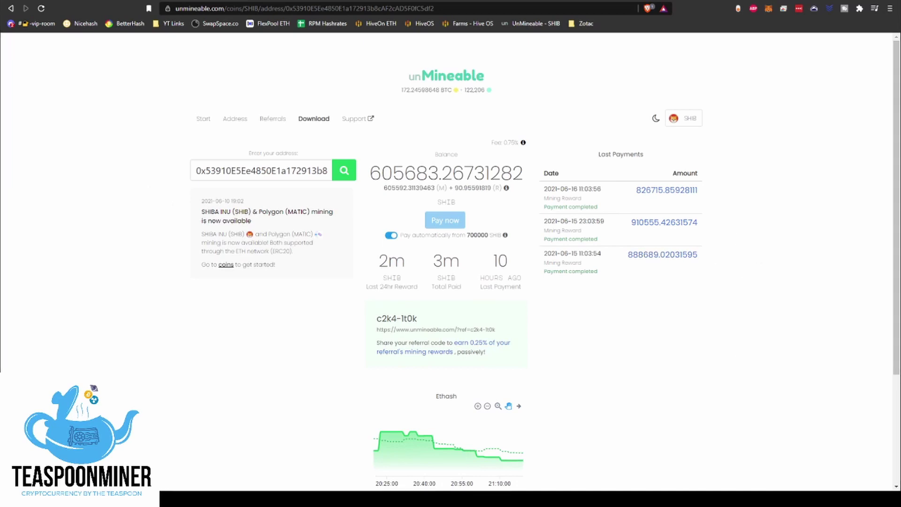
pyautogui.scroll(-2, 450, 263)
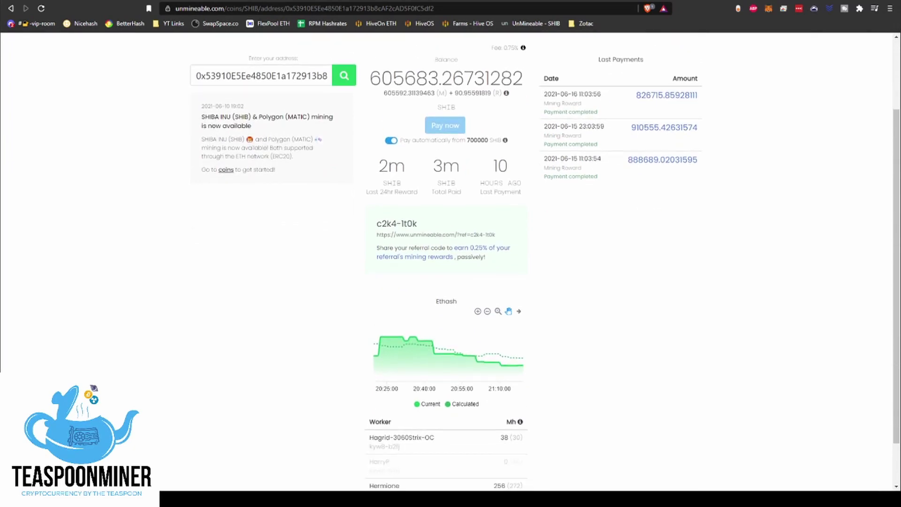
pyautogui.scroll(-1, 451, 263)
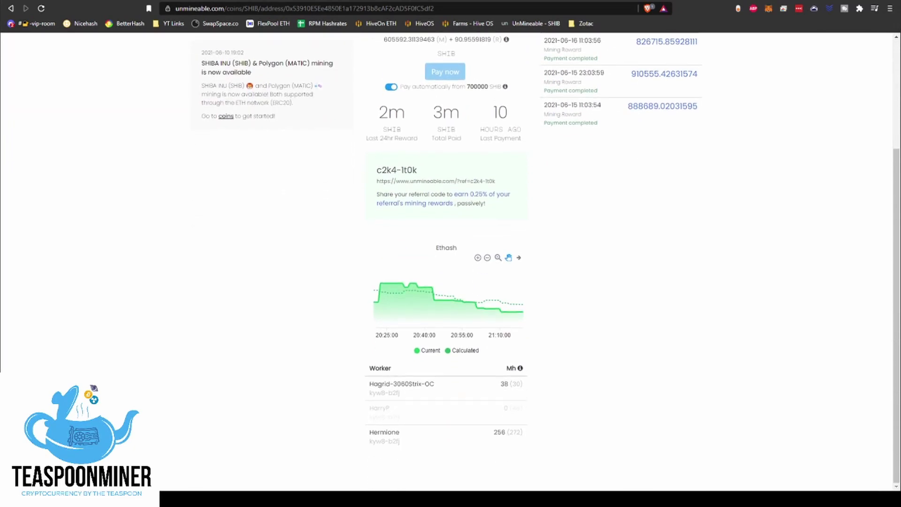
pyautogui.scroll(1, 450, 263)
pyautogui.scroll(-1, 450, 263)
pyautogui.scroll(3, 450, 263)
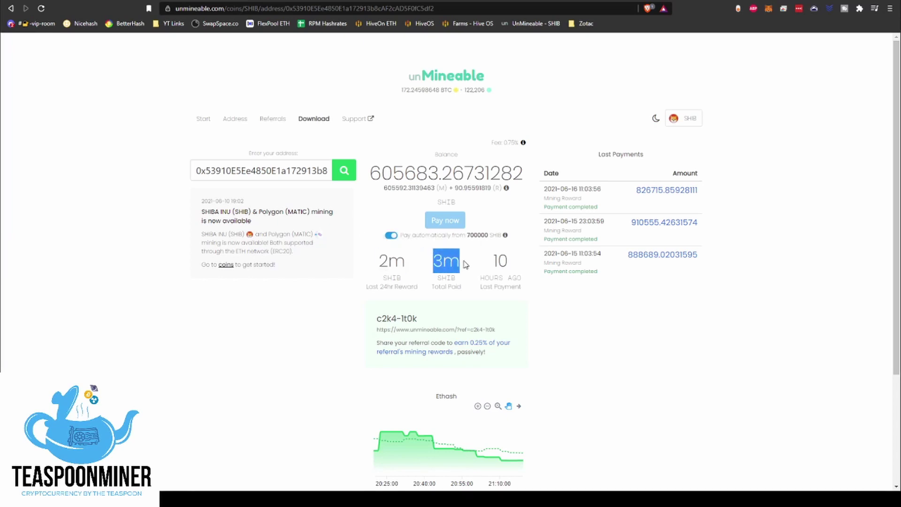
pyautogui.moveTo(437, 262)
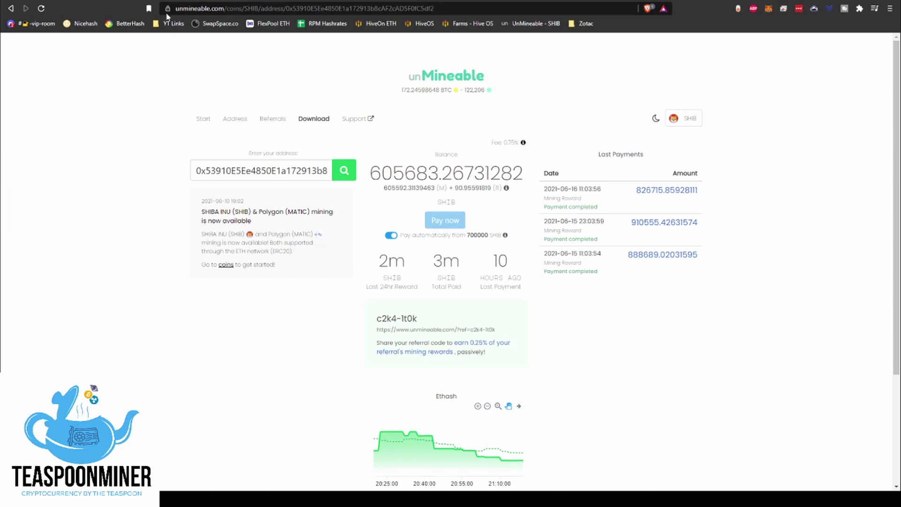
# - Open coinmarketcap.com and search 'shib' to reach the SHIBA INU price page
pyautogui.hotkey('ctrl', 't')
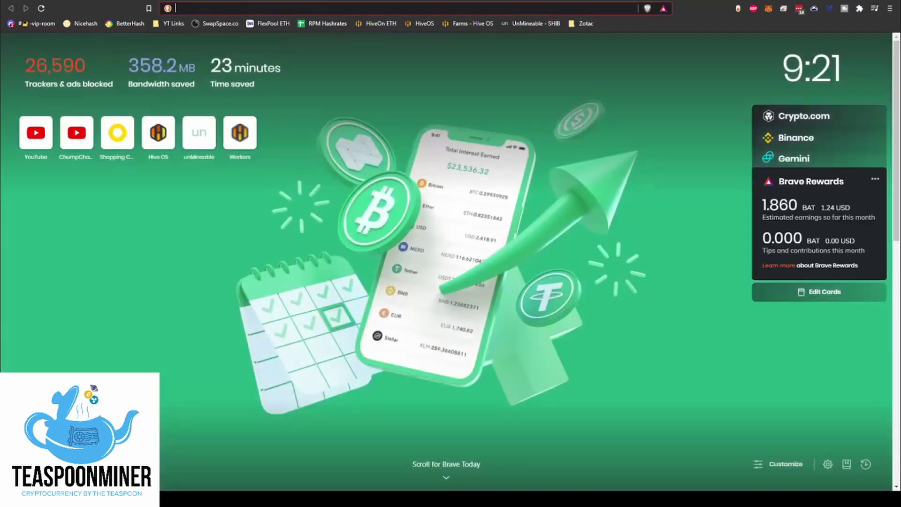
pyautogui.write('coinmarketcap.com')
pyautogui.press('Return')
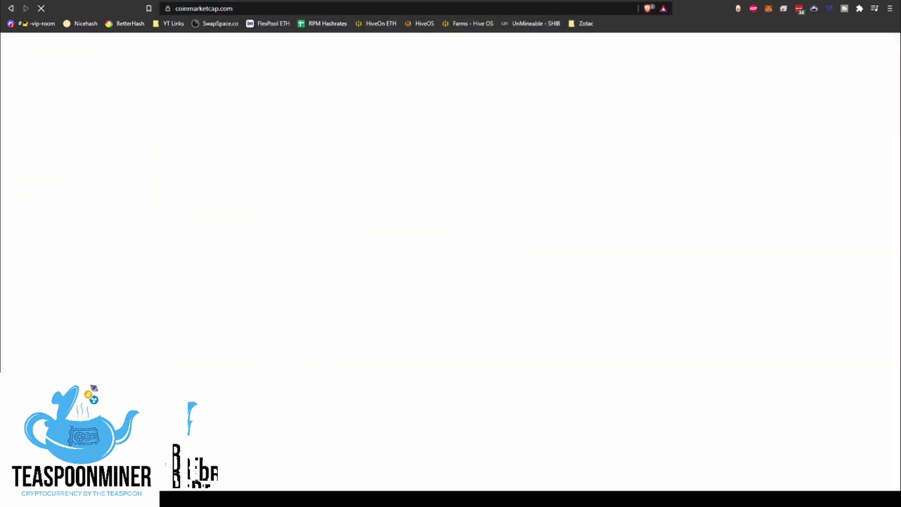
pyautogui.press('/')
pyautogui.write('shib')
pyautogui.press('Return')
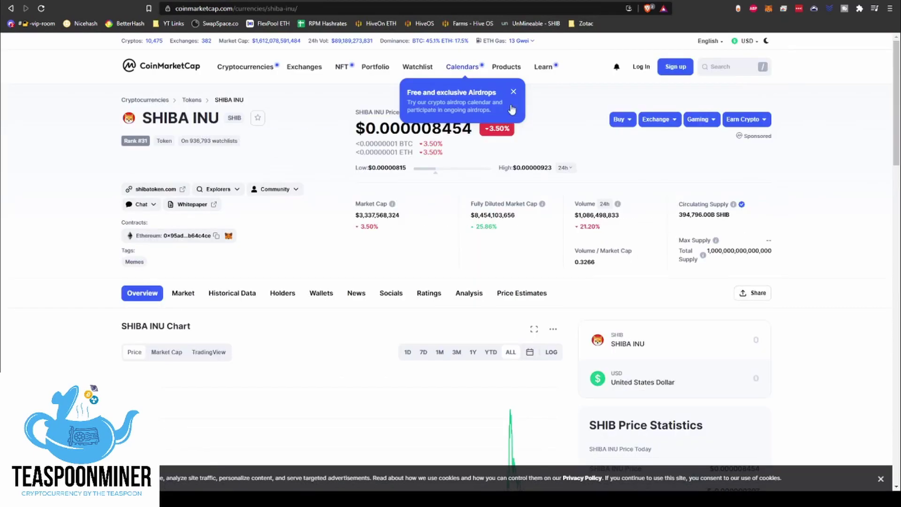
# - Dismiss the airdrops popup, view SHIB's 7-day price chart, and return to the Hive OS farm
pyautogui.click(513, 92)
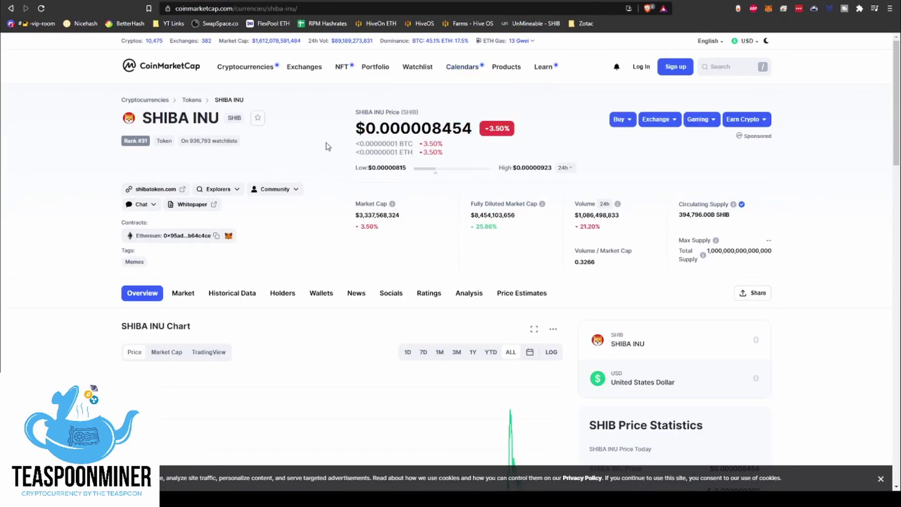
pyautogui.moveTo(379, 137); pyautogui.dragTo(474, 129)
pyautogui.click(476, 129)
pyautogui.scroll(-4, 624, 293)
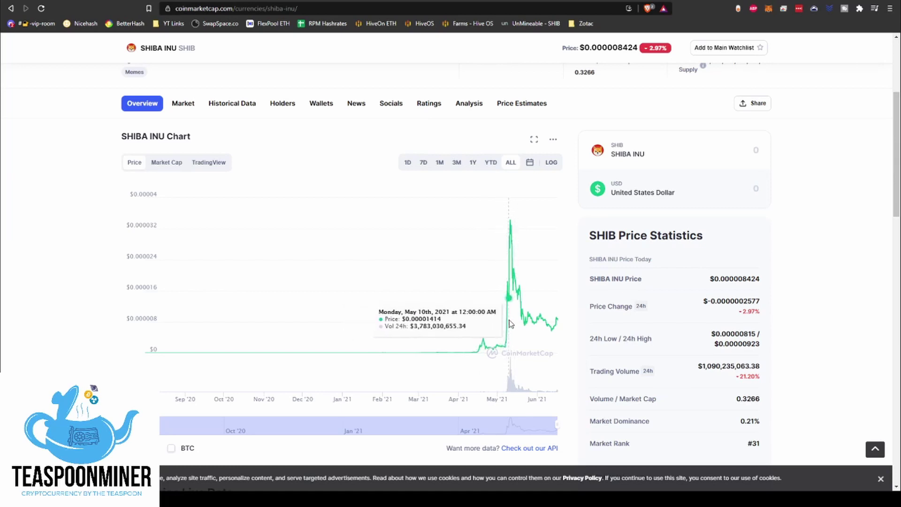
pyautogui.click(422, 162)
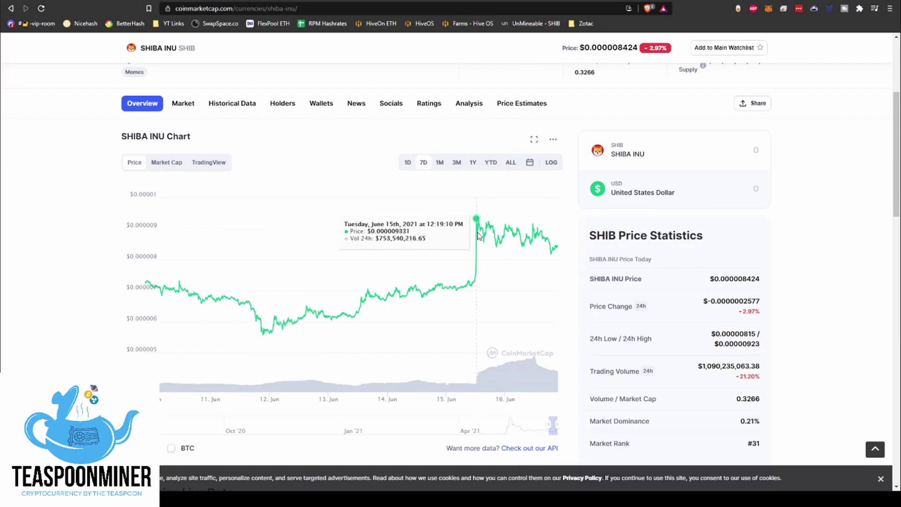
pyautogui.scroll(2, 519, 262)
pyautogui.scroll(2, 657, 261)
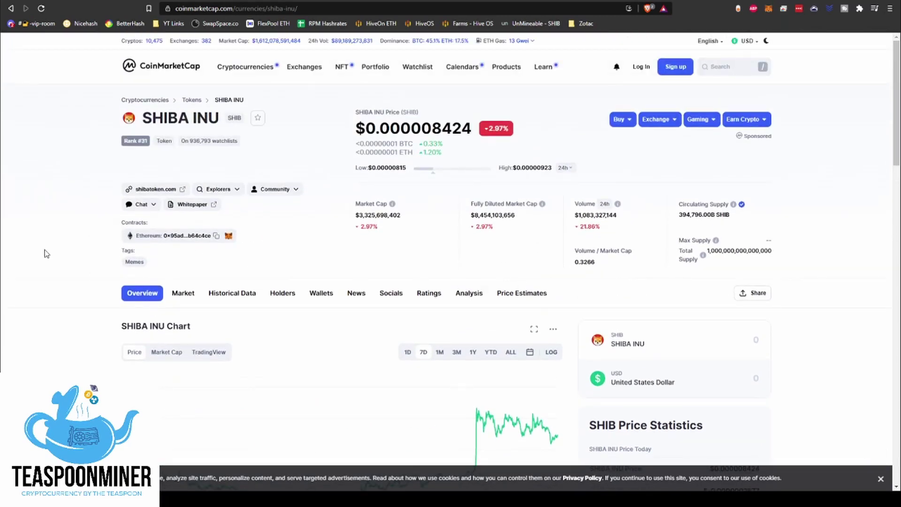
pyautogui.moveTo(118, 225)
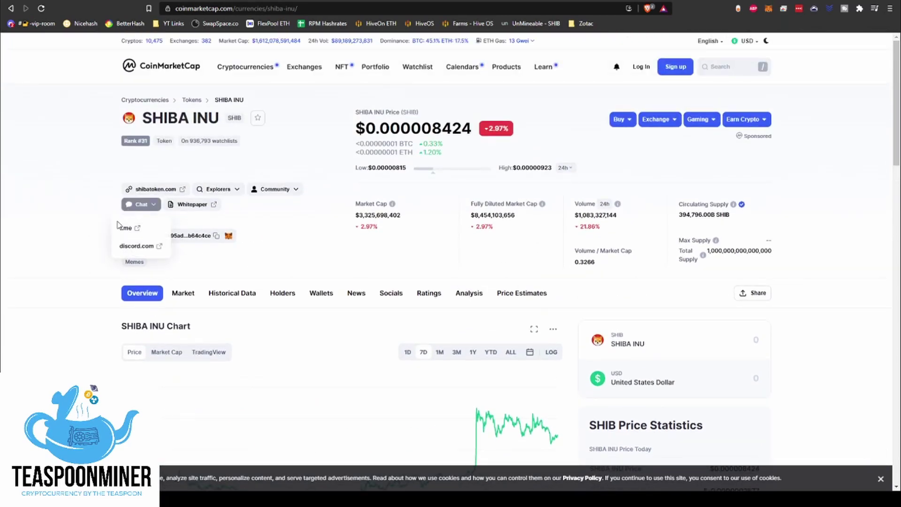
pyautogui.click(415, 1)
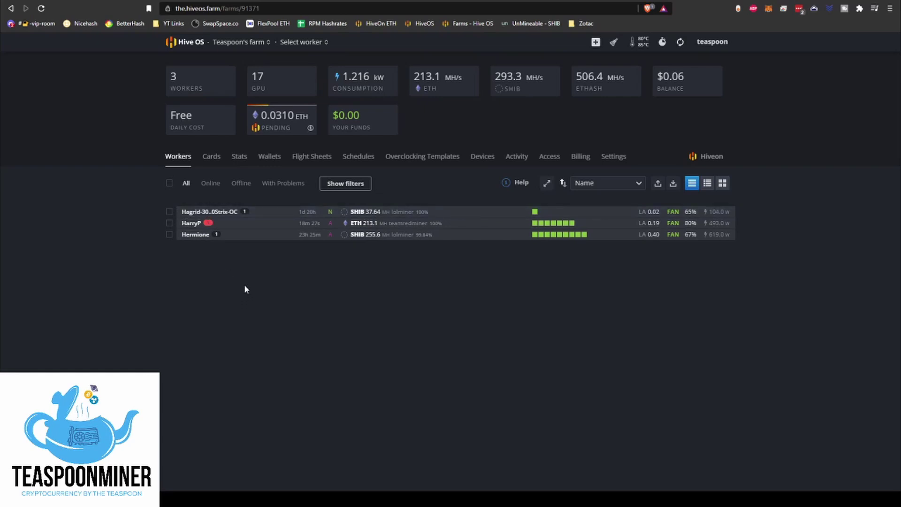
# - Open the Hagrid-3060Strix-OC worker's page from the Workers list
pyautogui.click(194, 222)
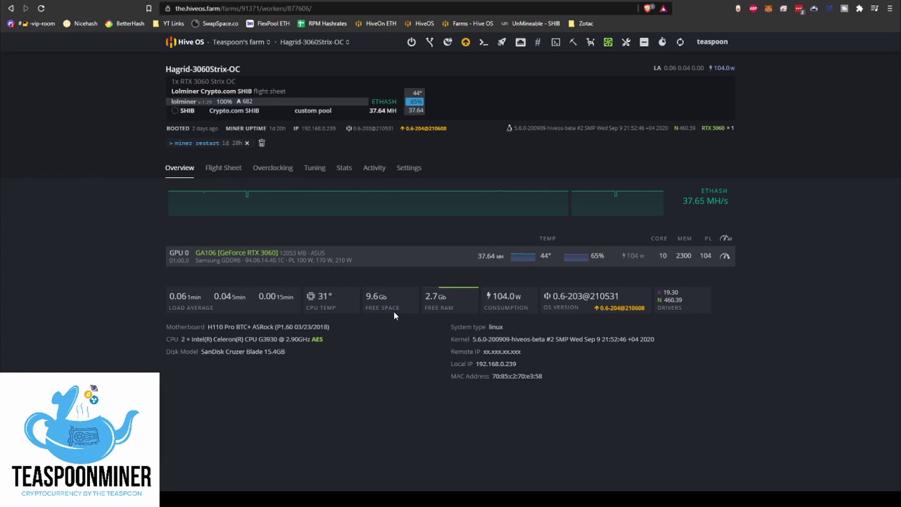
pyautogui.tripleClick(468, 253)
pyautogui.click(473, 261)
# - Enter 37 MH/s in the SHIB Ethash reward calculator, estimating about 175513 SHIB per day
pyautogui.click(306, 3)
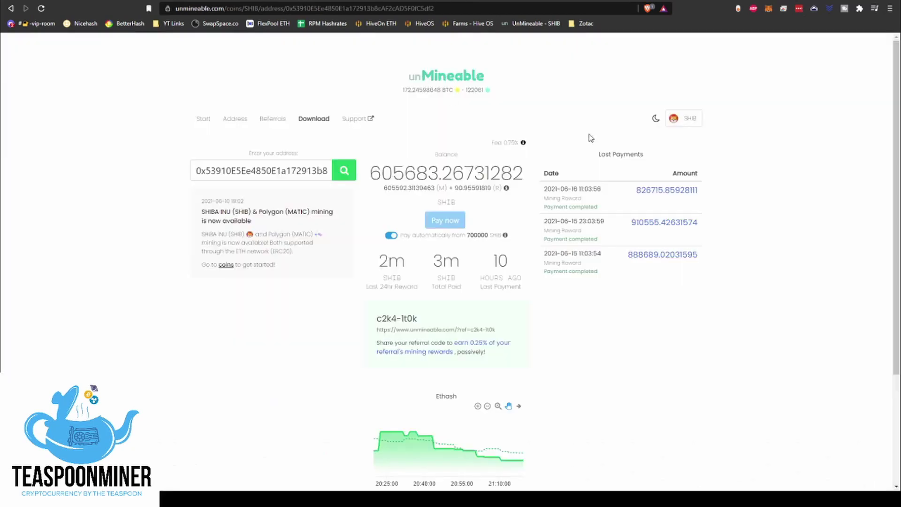
pyautogui.click(435, 80)
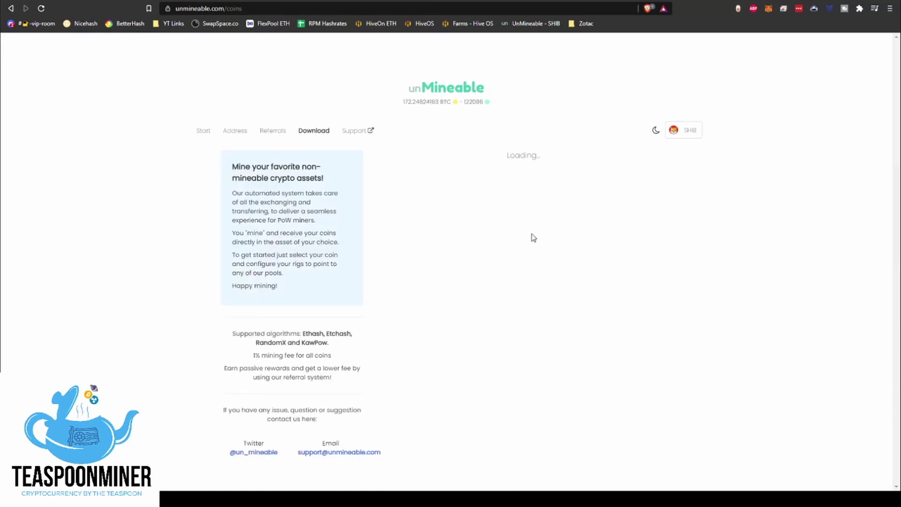
pyautogui.click(533, 191)
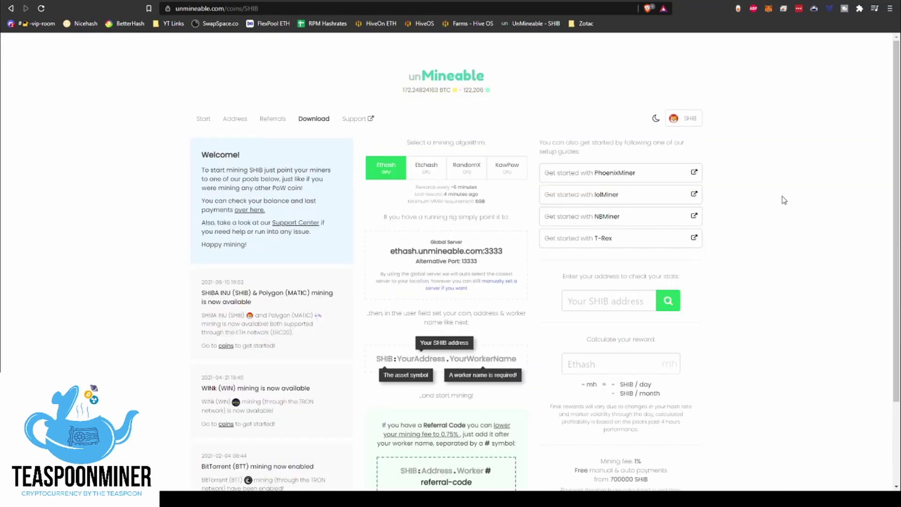
pyautogui.scroll(-1, 606, 302)
pyautogui.click(598, 310)
pyautogui.scroll(-1, 598, 308)
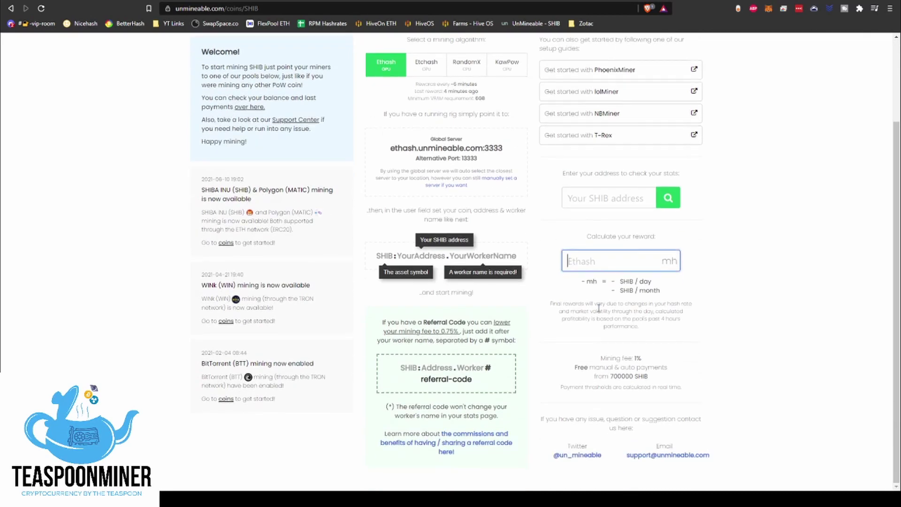
pyautogui.write('37')
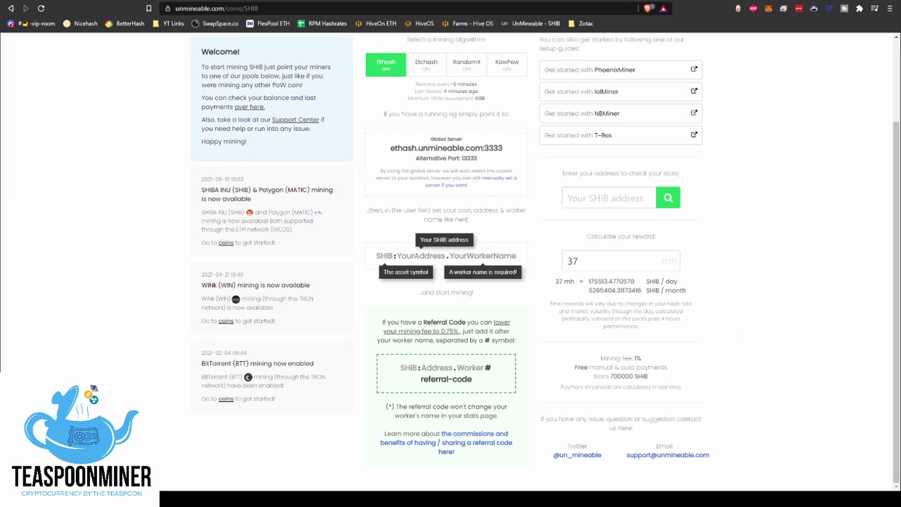
# - Scroll the SHIB page, highlighting the Referral Code and the 0.75% lowered fee
pyautogui.scroll(1, 450, 263)
pyautogui.scroll(-1, 450, 262)
pyautogui.scroll(2, 451, 263)
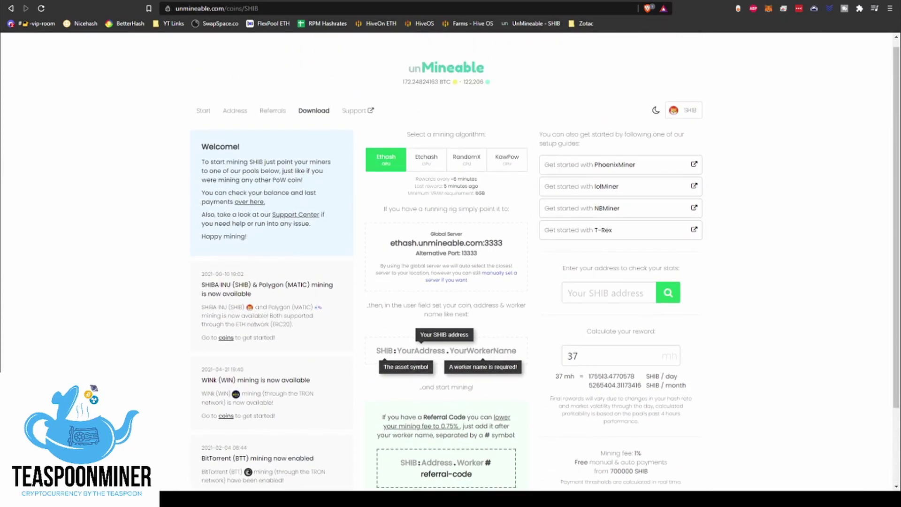
pyautogui.scroll(-2, 359, 301)
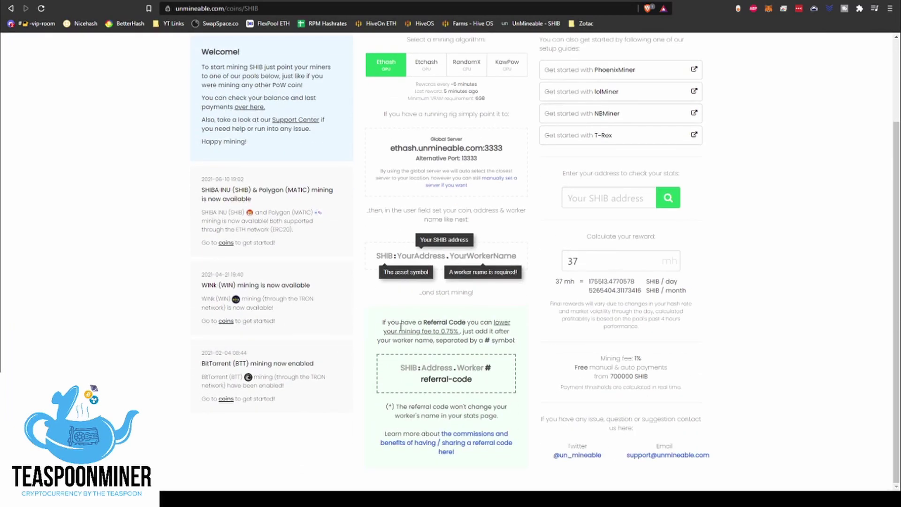
pyautogui.moveTo(423, 323); pyautogui.dragTo(462, 321)
pyautogui.click(463, 320)
pyautogui.moveTo(440, 332); pyautogui.dragTo(460, 332)
pyautogui.click(535, 345)
# - Reopen the SHIB address stats page to check the 0.75% fee, then return to Hive OS
pyautogui.scroll(1, 534, 364)
pyautogui.scroll(1, 533, 363)
pyautogui.scroll(-2, 533, 365)
pyautogui.scroll(2, 542, 293)
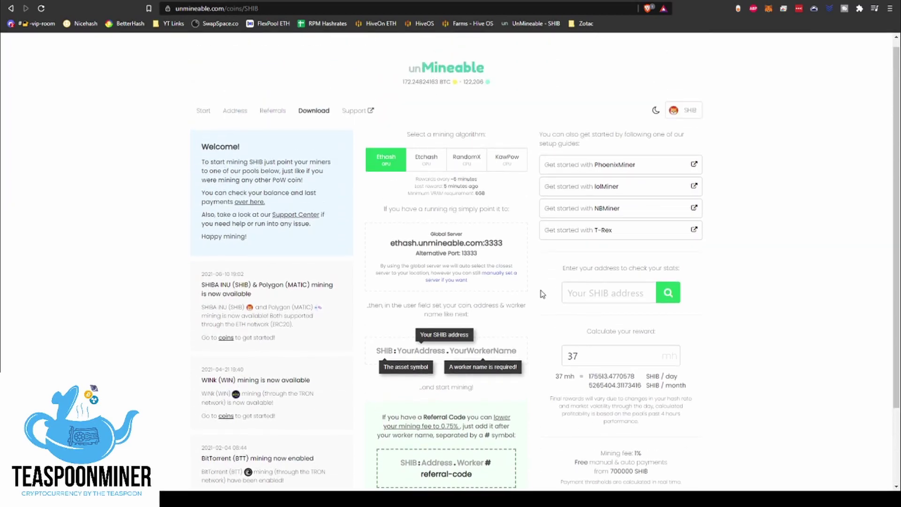
pyautogui.click(527, 26)
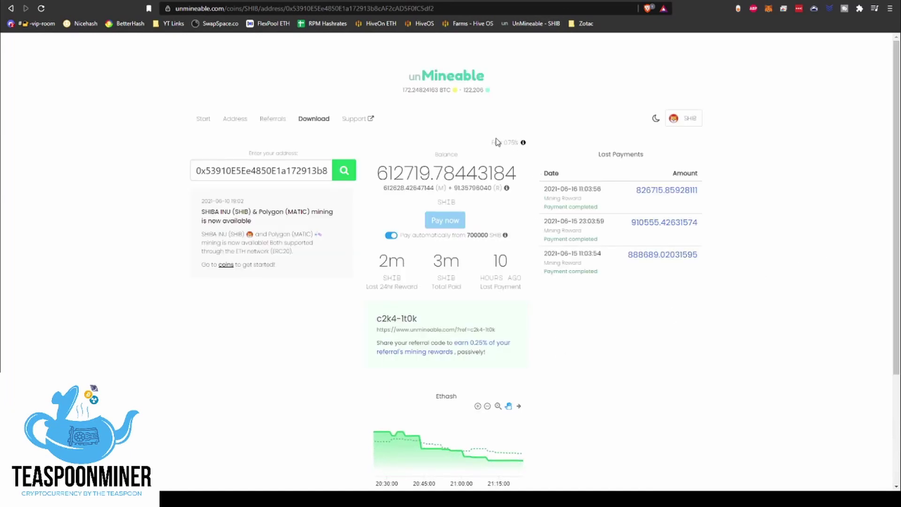
pyautogui.moveTo(512, 143); pyautogui.dragTo(515, 143)
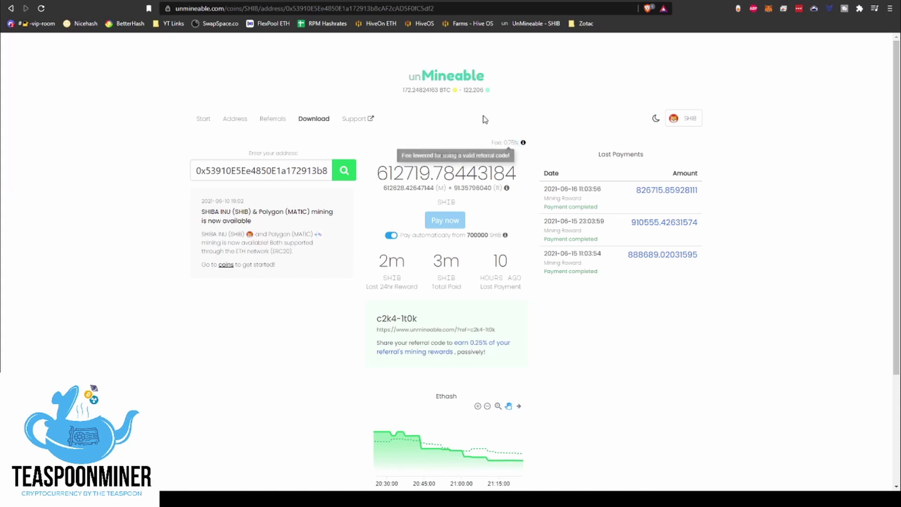
pyautogui.hotkey('ctrl', 'Tab')
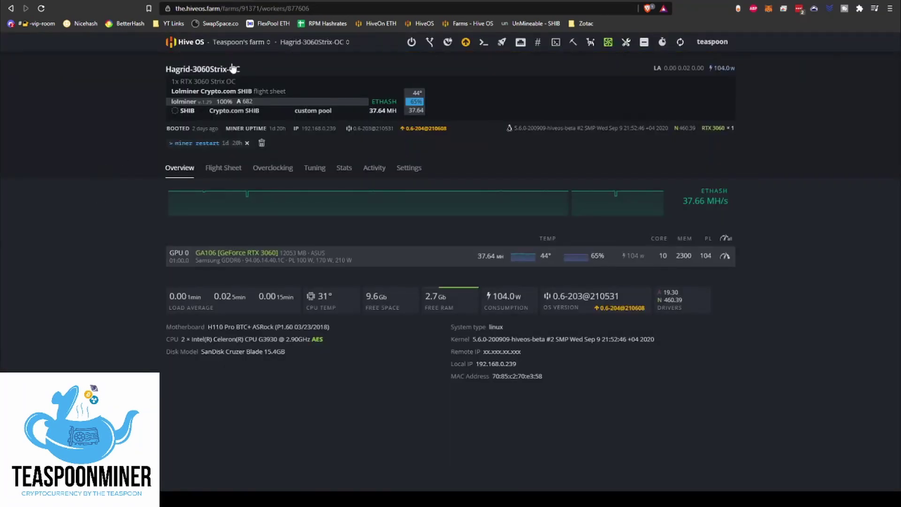
# - Go to Teaspoon's farm Flight Sheets and open the SHIB flight sheet for editing
pyautogui.click(251, 42)
pyautogui.click(246, 216)
pyautogui.click(324, 158)
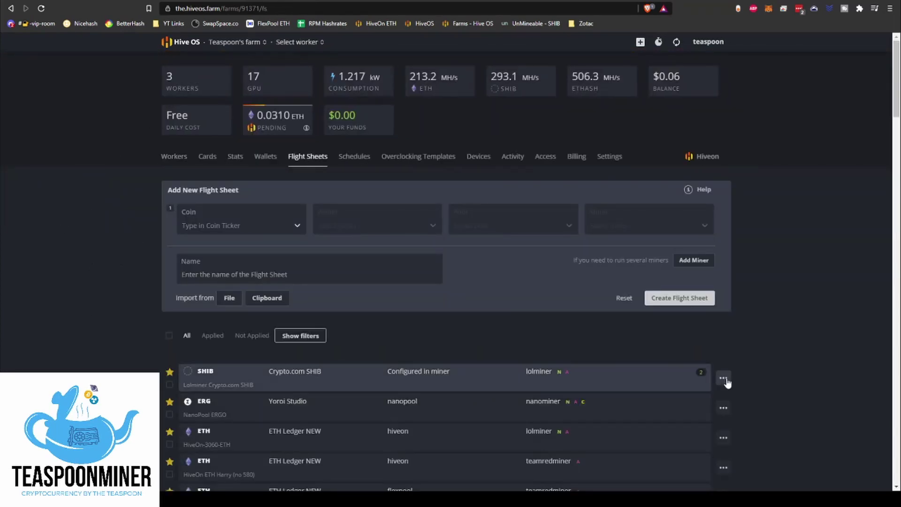
pyautogui.click(723, 378)
pyautogui.click(709, 264)
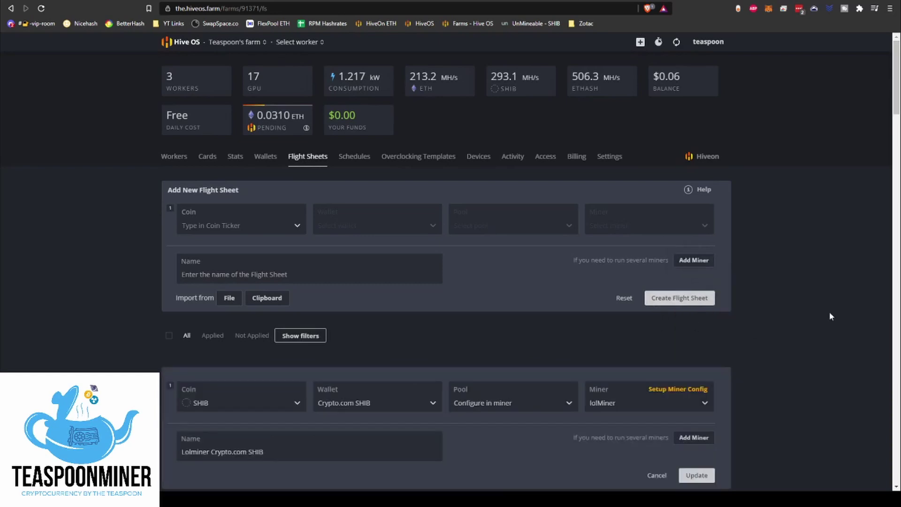
# - Browse the flight sheet's coin list, keeping SHIB as the coin
pyautogui.scroll(-3, 801, 272)
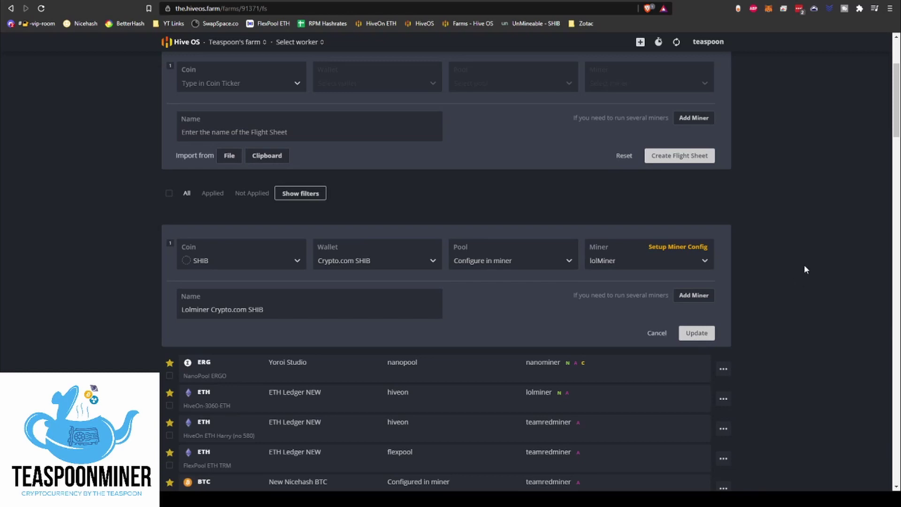
pyautogui.click(298, 264)
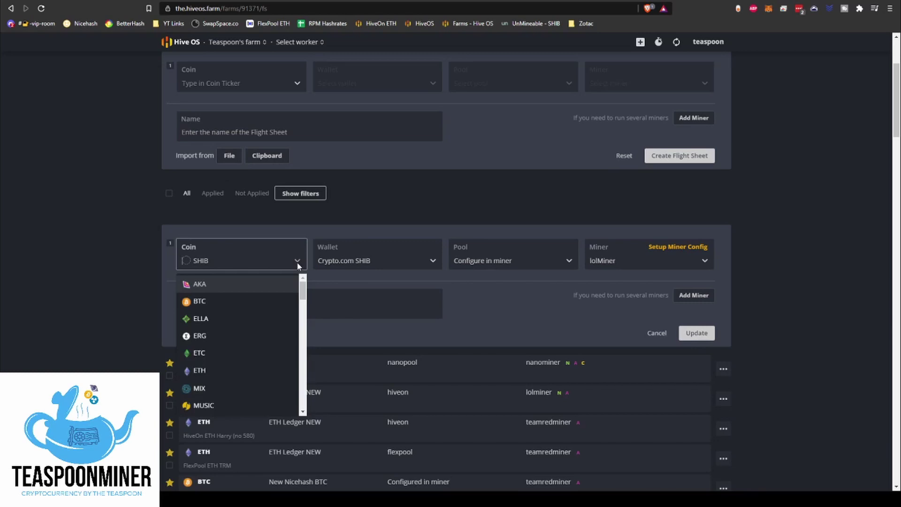
pyautogui.scroll(-5, 277, 316)
pyautogui.scroll(-6, 278, 317)
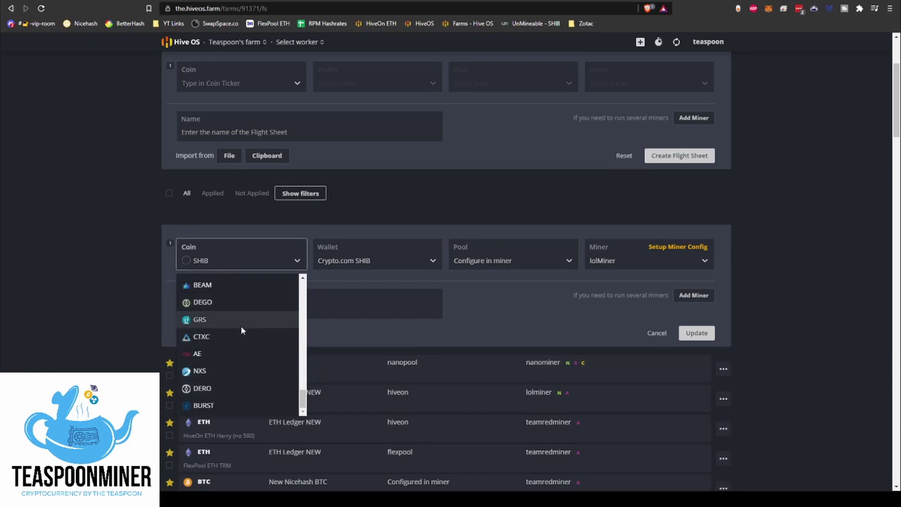
pyautogui.click(434, 337)
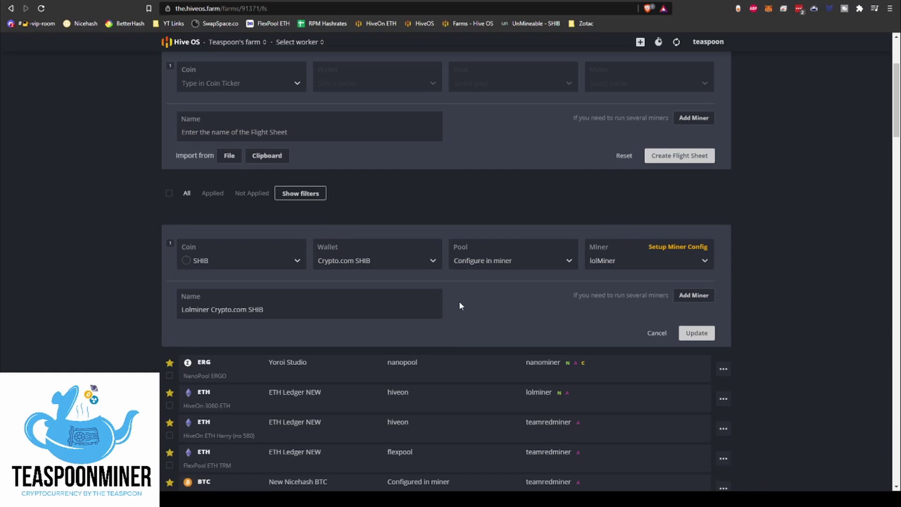
pyautogui.scroll(2, 106, 274)
pyautogui.scroll(1, 106, 275)
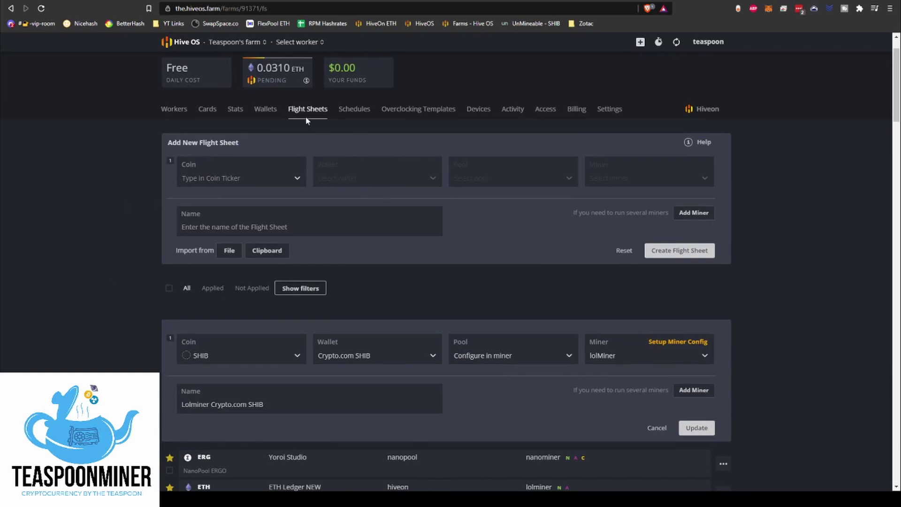
# - Start a new wallet in the farm's wallets and create the SHIBA coin entry for it
pyautogui.click(265, 109)
pyautogui.click(712, 194)
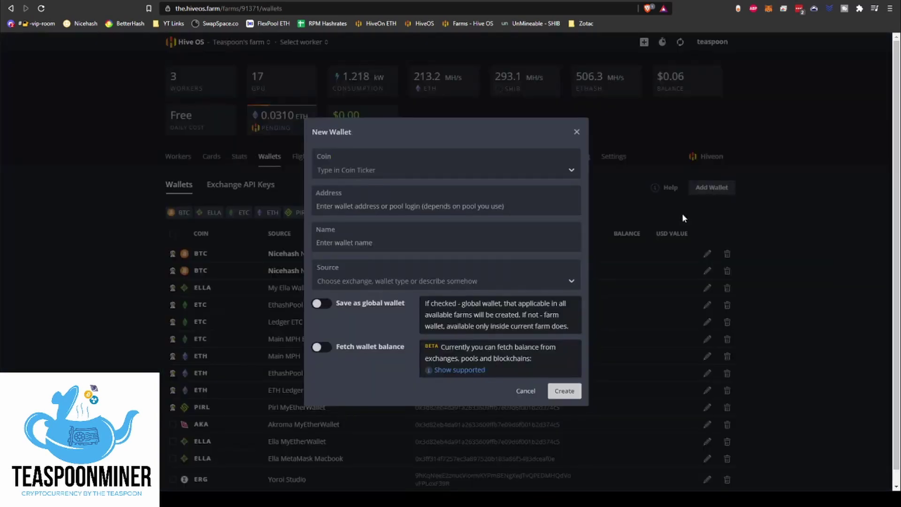
pyautogui.click(387, 169)
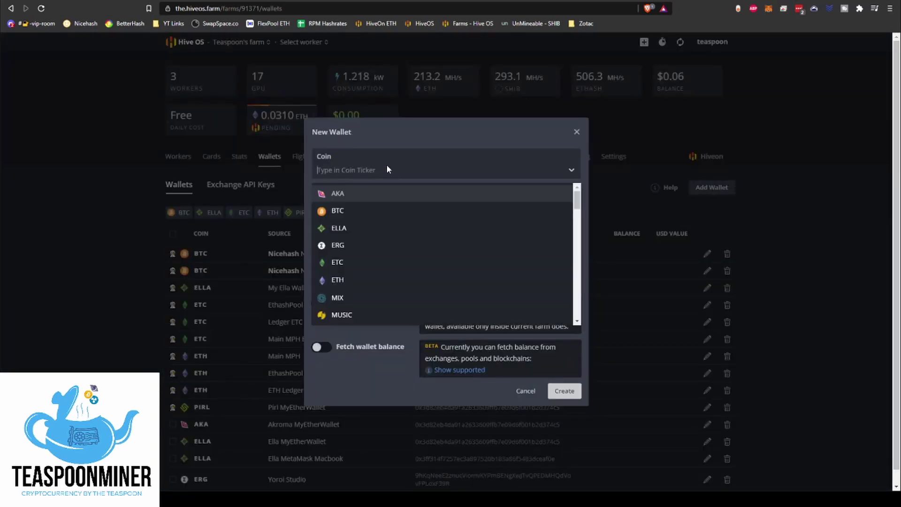
pyautogui.scroll(-10, 398, 229)
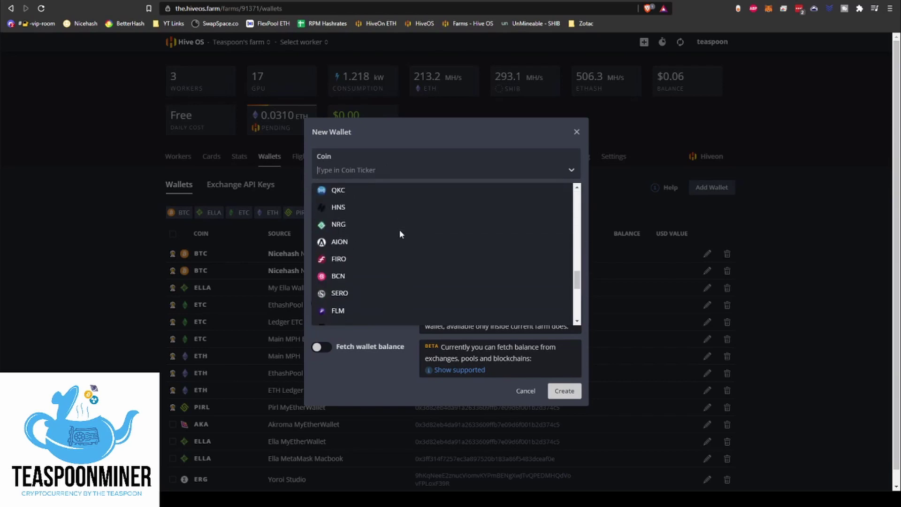
pyautogui.scroll(10, 399, 229)
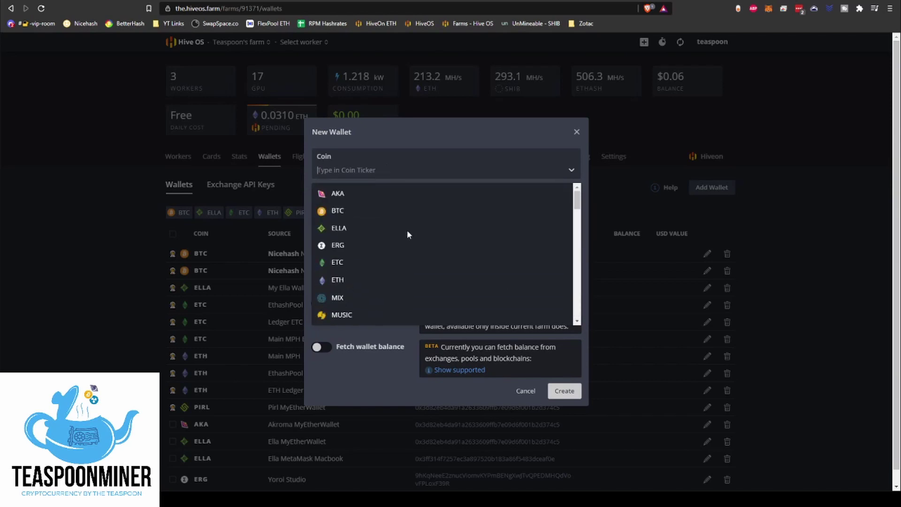
pyautogui.click(389, 170)
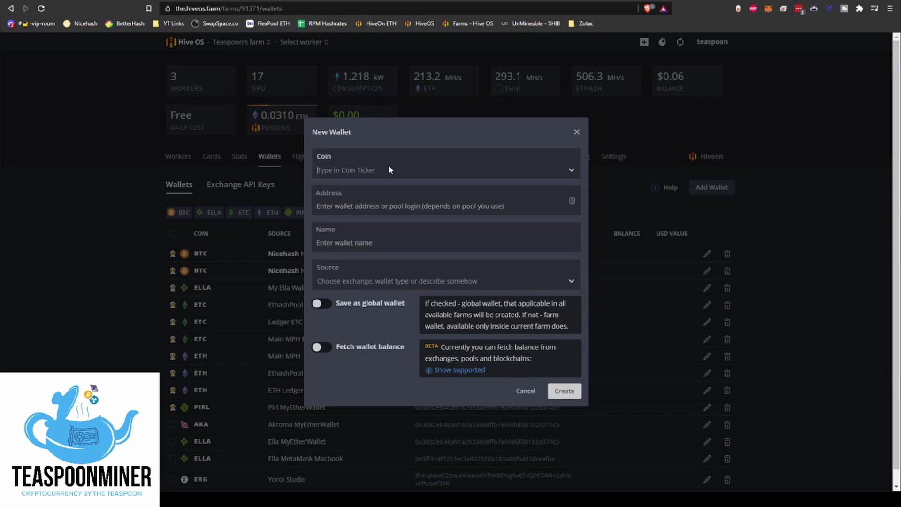
pyautogui.write('SHIB')
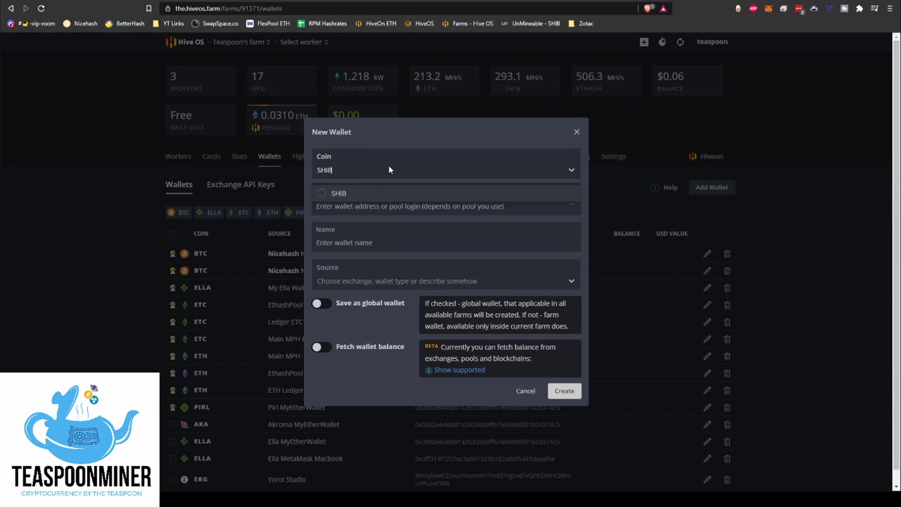
pyautogui.write('A')
pyautogui.click(371, 194)
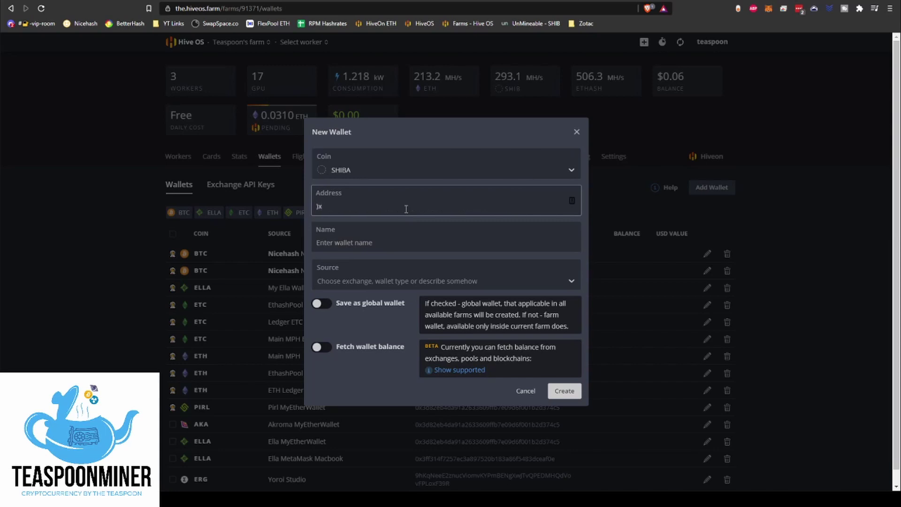
# - Begin entering the wallet address and name the wallet 'SHIBA Crypto.com'
pyautogui.write('0x')
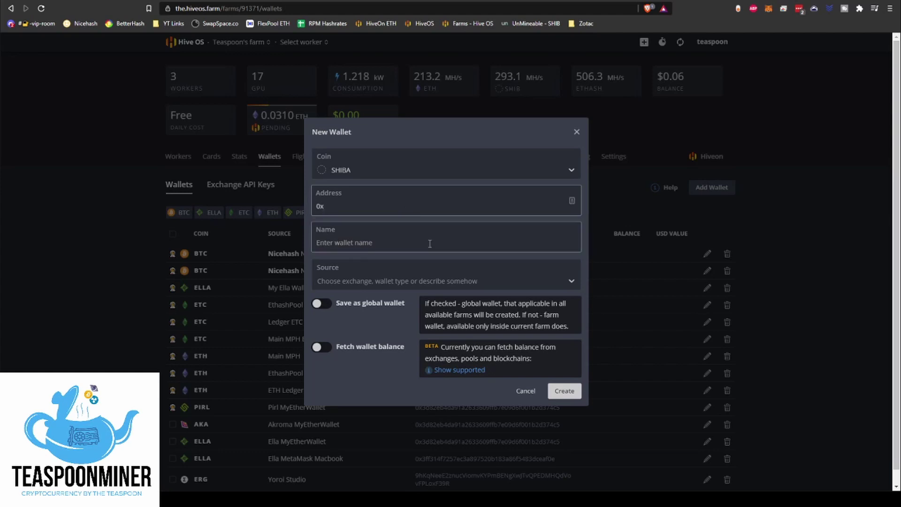
pyautogui.click(411, 242)
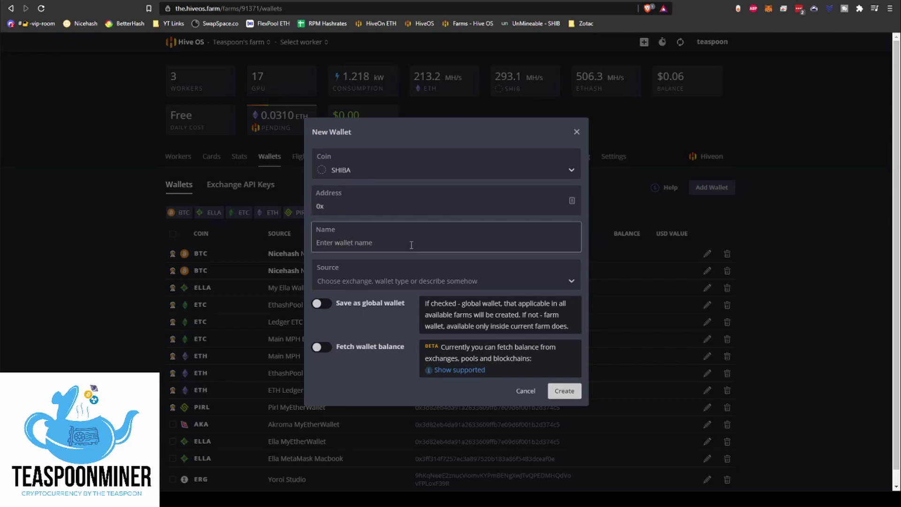
pyautogui.write('SHIBA Crypto.com')
pyautogui.click(358, 283)
pyautogui.click(359, 284)
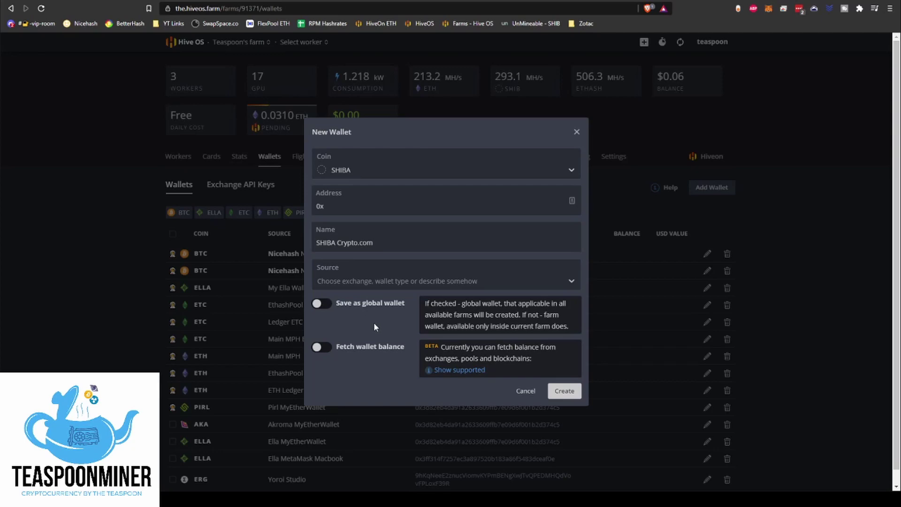
# - Create the SHIBA Crypto.com wallet and scroll through the new flight sheet form
pyautogui.click(563, 392)
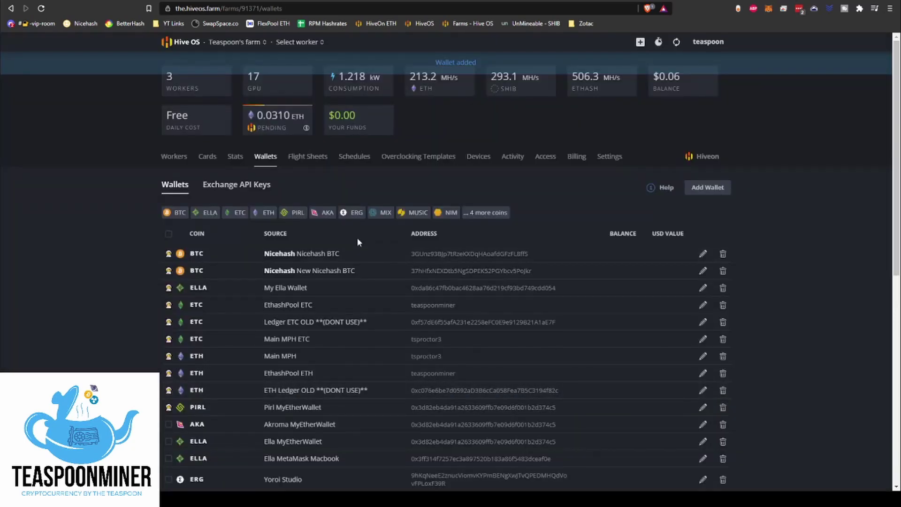
pyautogui.scroll(-10, 356, 242)
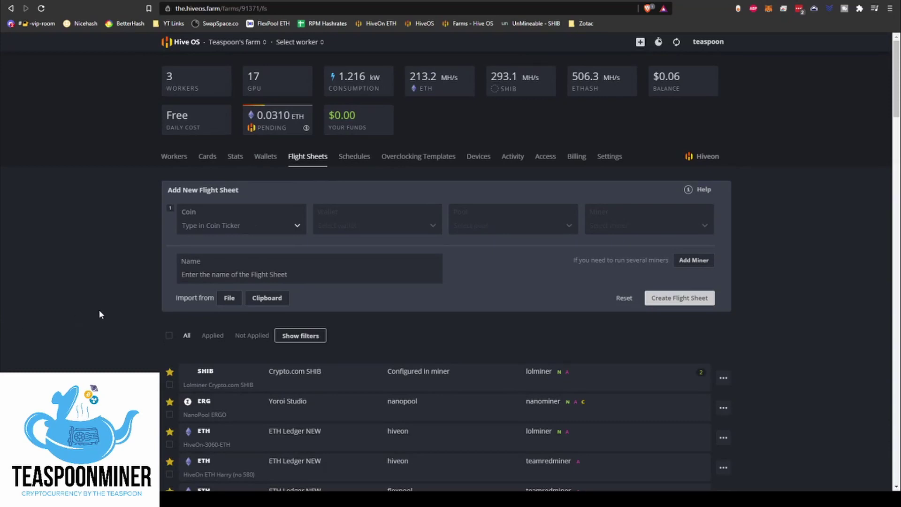
pyautogui.scroll(-2, 99, 311)
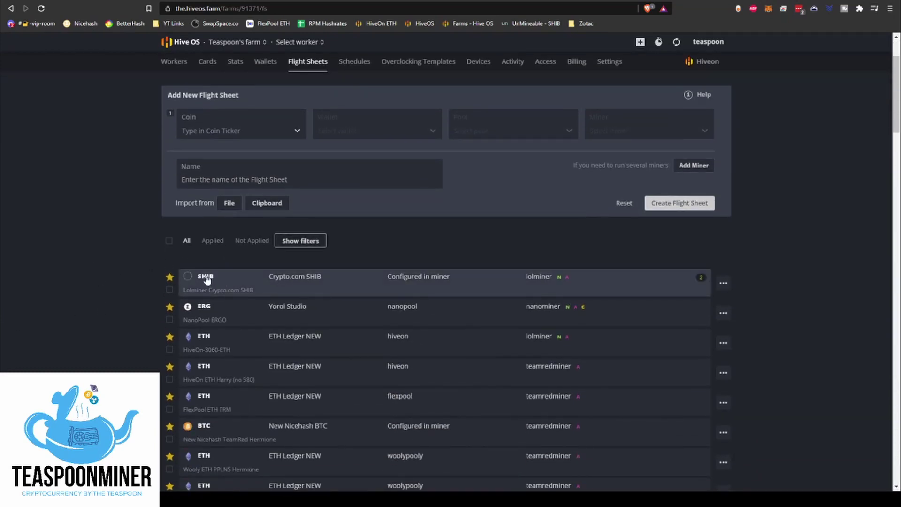
pyautogui.scroll(2, 284, 151)
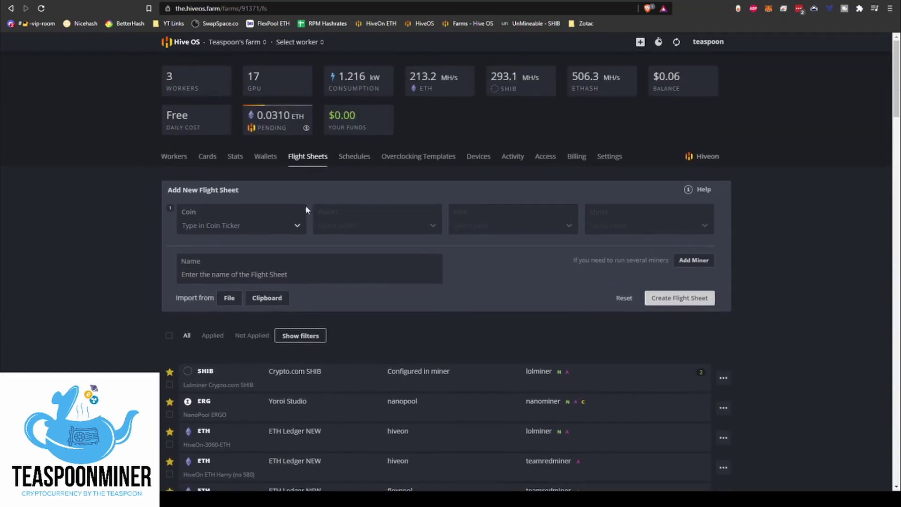
# - Set the flight sheet coin to SHIBA and the pool to Configure in miner
pyautogui.click(296, 227)
pyautogui.press('Escape')
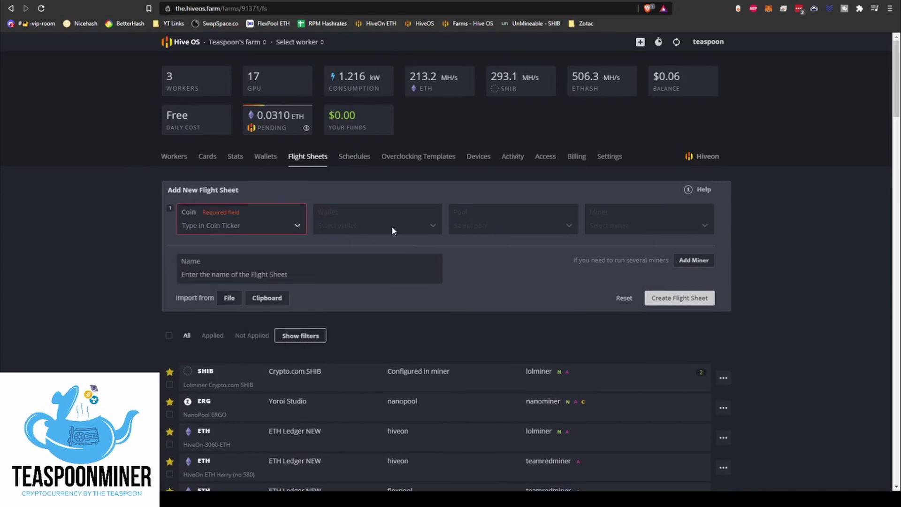
pyautogui.write('shi')
pyautogui.click(221, 266)
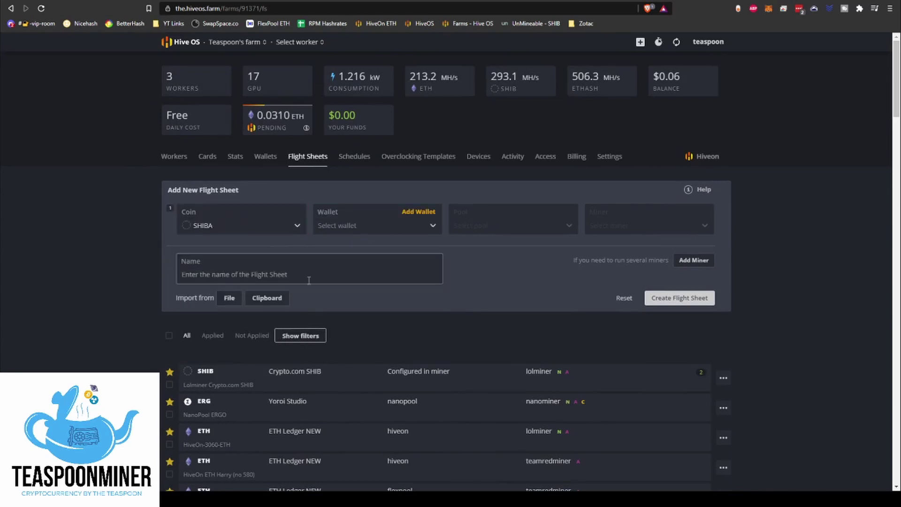
pyautogui.click(549, 225)
pyautogui.click(538, 249)
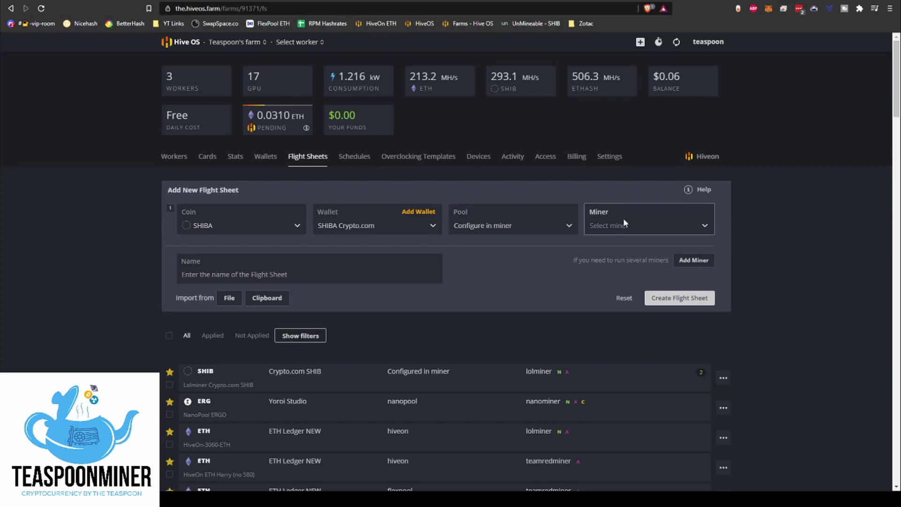
pyautogui.click(636, 223)
pyautogui.press('Escape')
pyautogui.hotkey('ctrl', 'Tab')
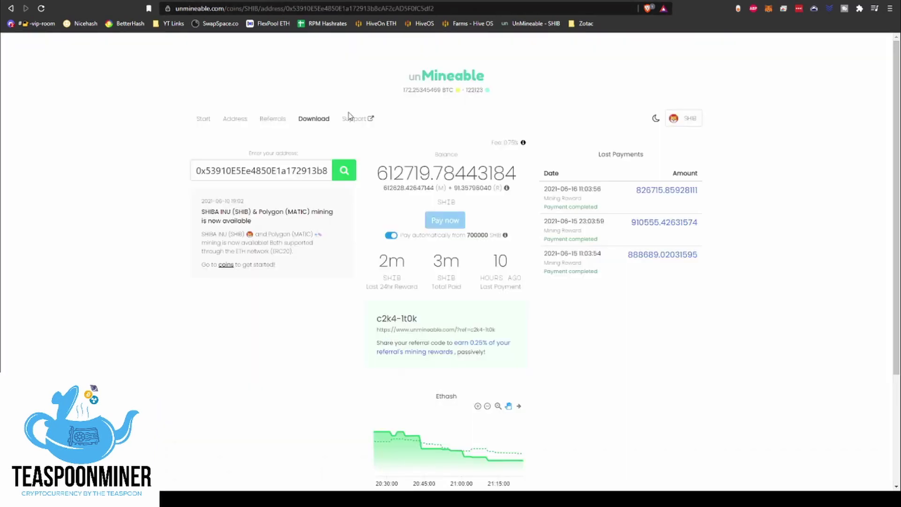
pyautogui.click(449, 83)
pyautogui.click(589, 218)
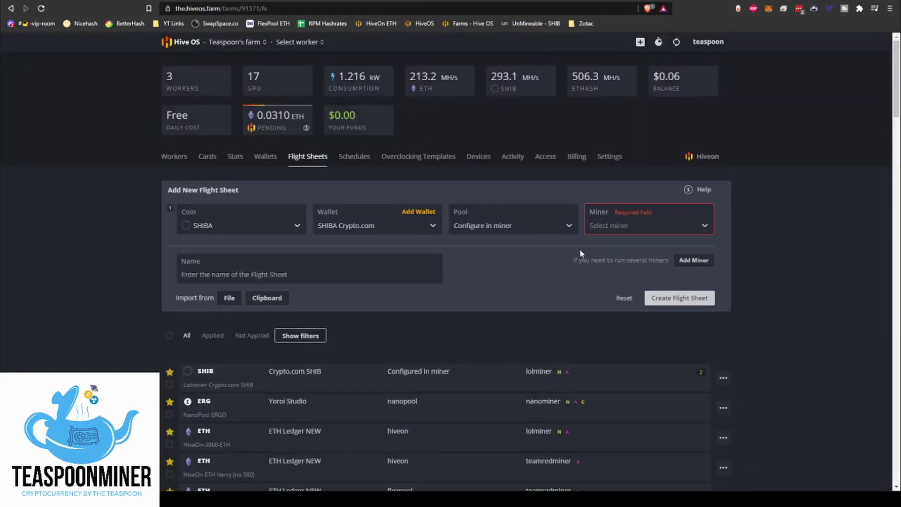
# - Choose lolMiner as the flight sheet's miner and open its configuration
pyautogui.click(705, 227)
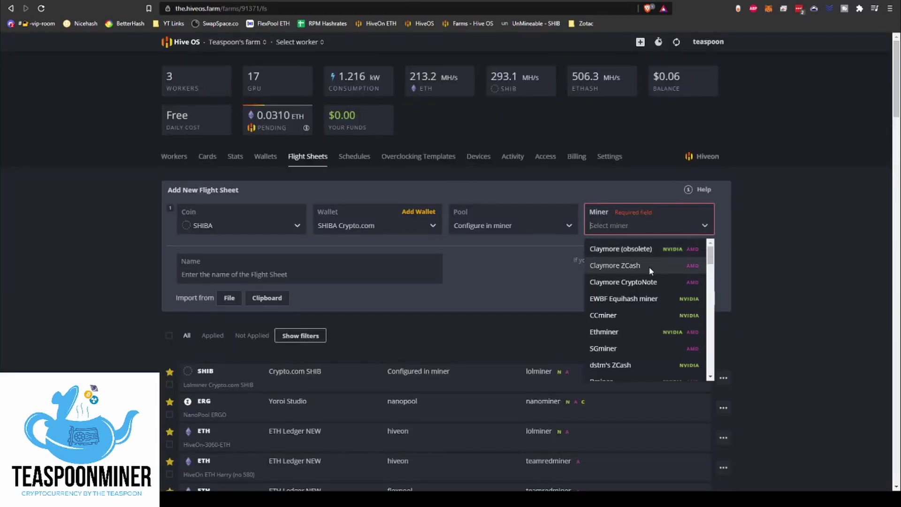
pyautogui.write('lol')
pyautogui.press('Return')
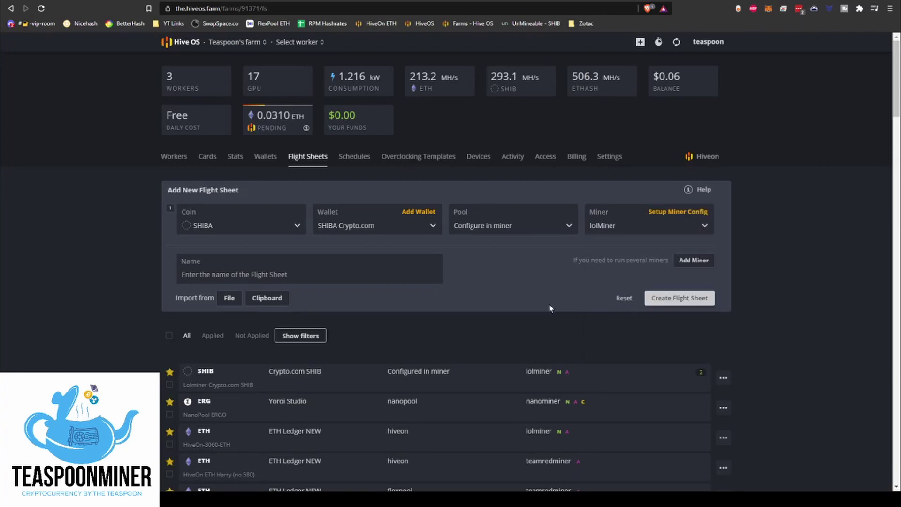
pyautogui.click(690, 212)
# - Start on the wallet and worker template, then go to the unMineable SHIB page
pyautogui.click(396, 206)
pyautogui.moveTo(400, 192)
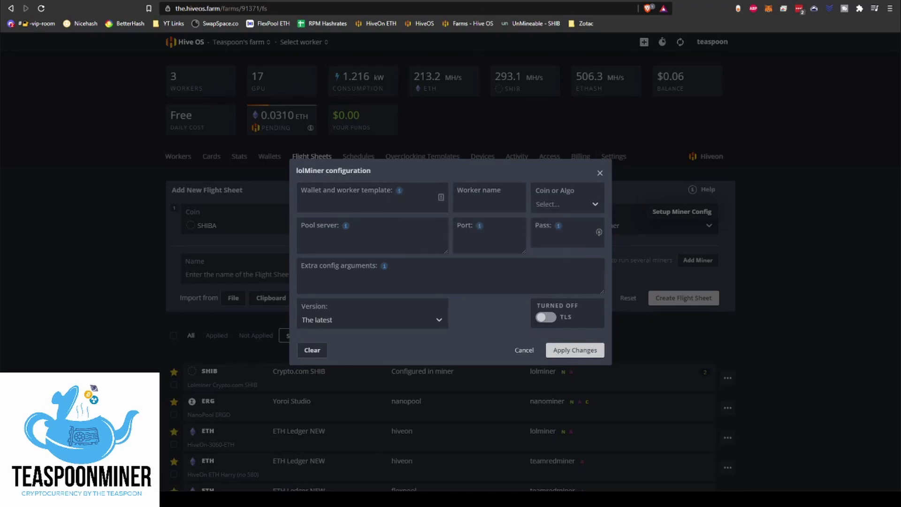
pyautogui.click(301, 1)
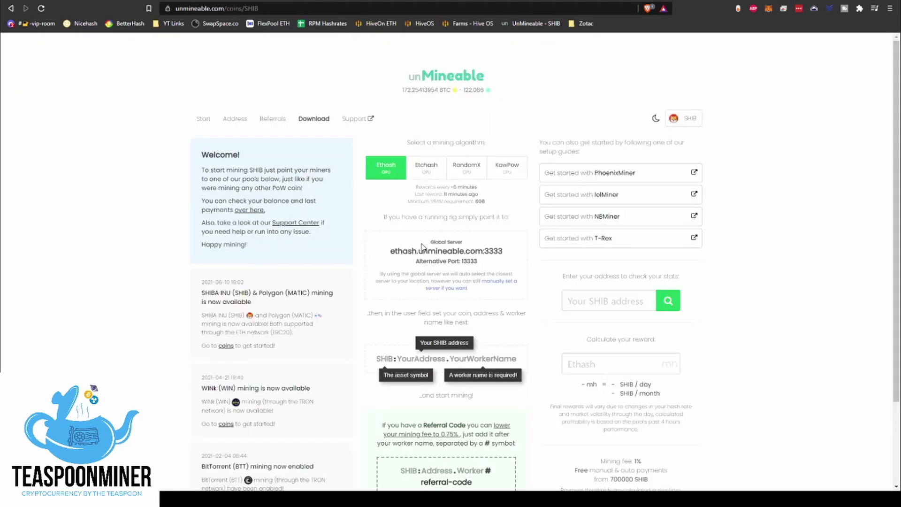
# - Copy unMineable's US East server and paste it as lolMiner's pool server ethash-us.unmineable.com
pyautogui.scroll(-1, 397, 261)
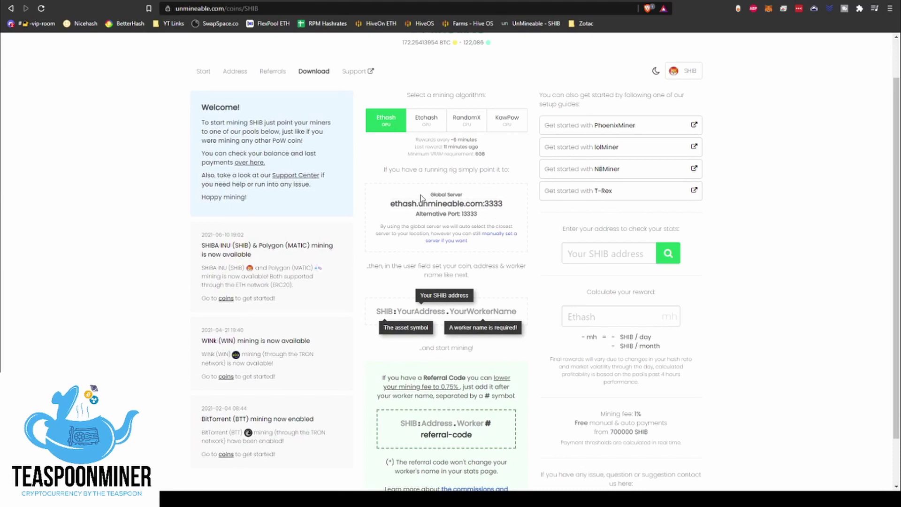
pyautogui.moveTo(423, 195); pyautogui.dragTo(467, 195)
pyautogui.click(469, 197)
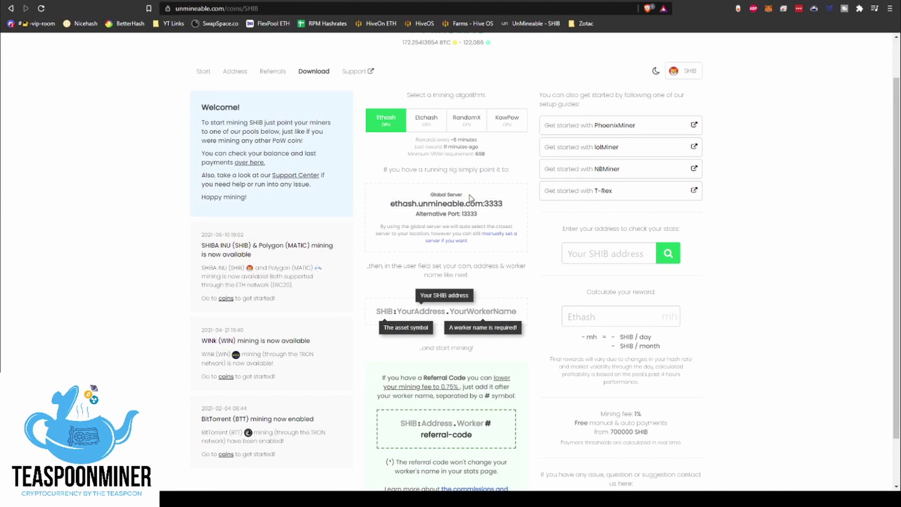
pyautogui.click(505, 238)
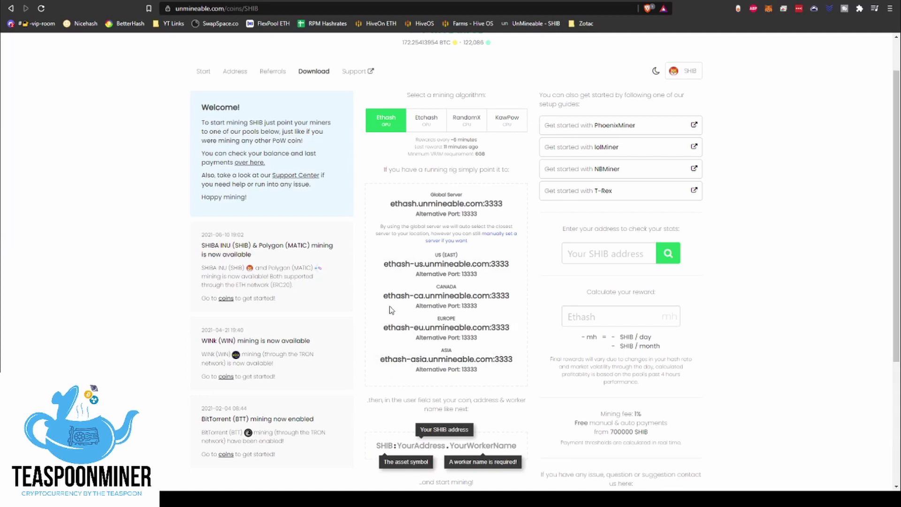
pyautogui.moveTo(378, 268); pyautogui.dragTo(509, 271)
pyautogui.hotkey('ctrl', 'c')
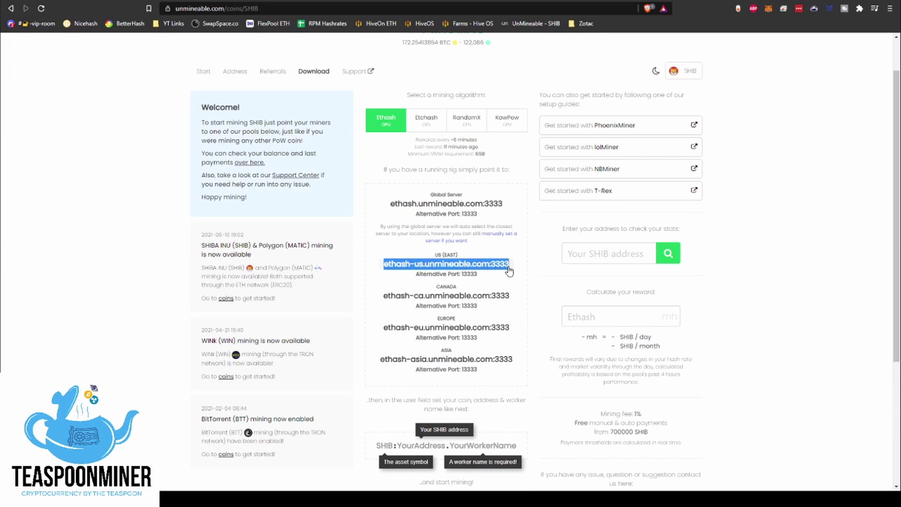
pyautogui.click(421, 2)
pyautogui.hotkey('ctrl', 'v')
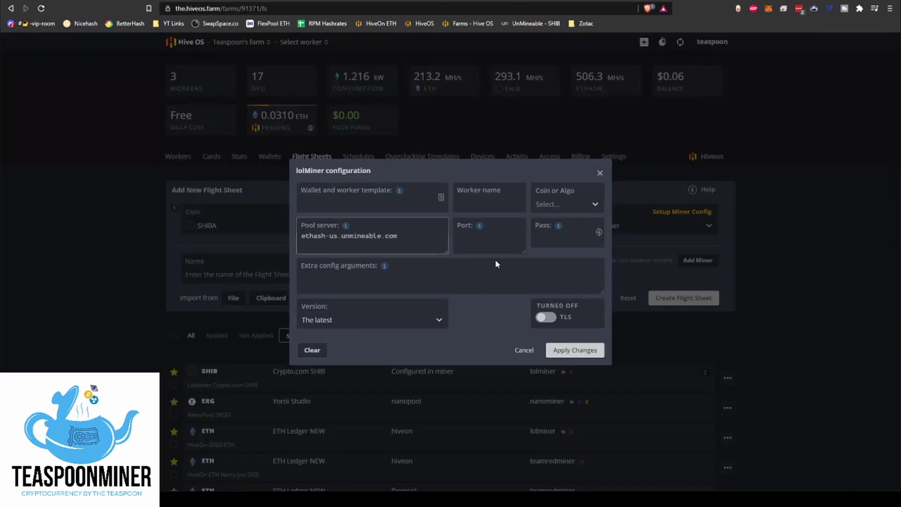
# - Set lolMiner's port to 3333 and password to x
pyautogui.click(495, 242)
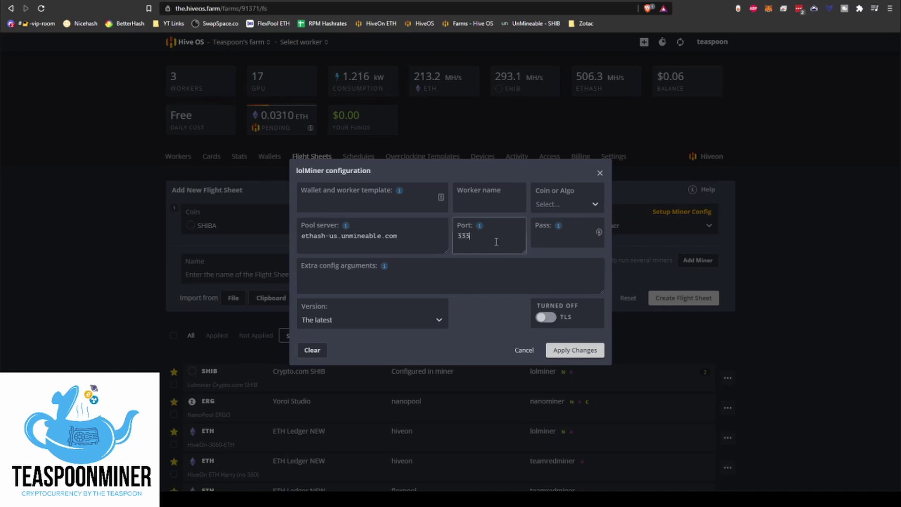
pyautogui.click(544, 246)
pyautogui.write('x')
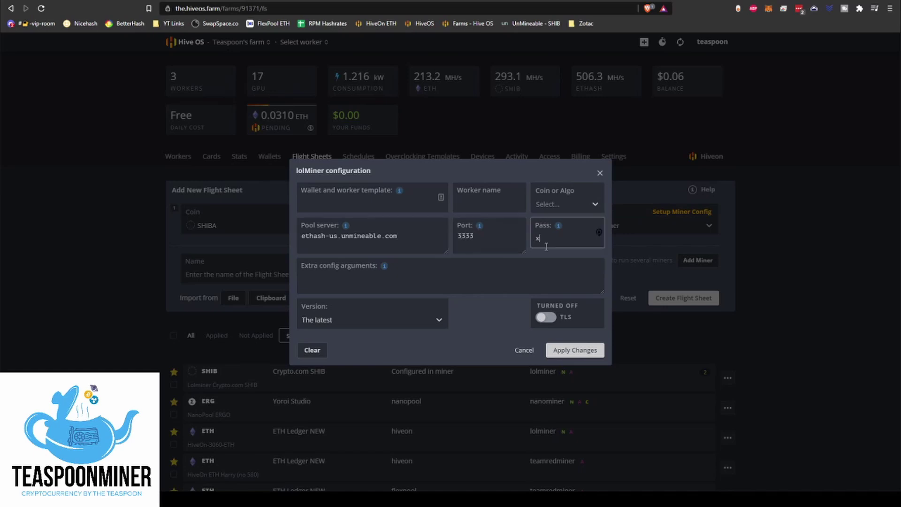
pyautogui.click(488, 206)
# - Compose the wallet and worker template SHIB:%WAL%.%WORKER_NAME%, checking the unMineable SHIB page
pyautogui.click(296, 1)
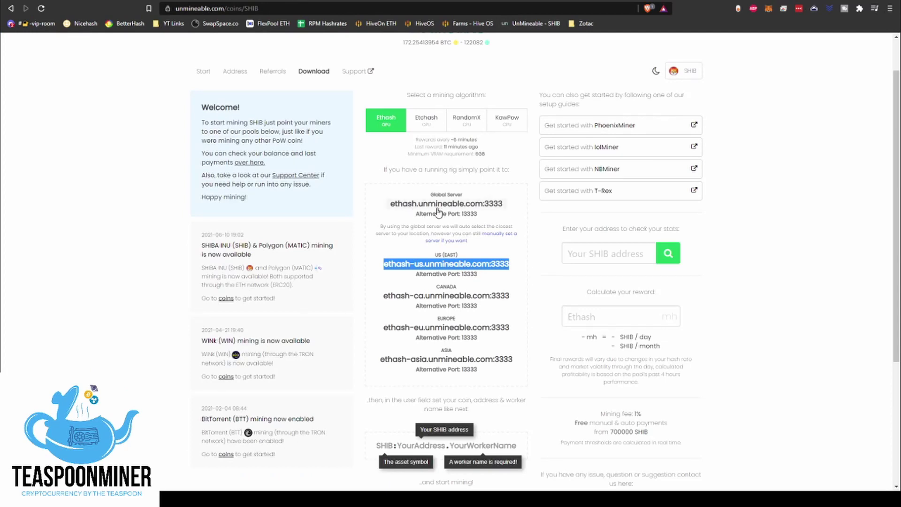
pyautogui.click(468, 240)
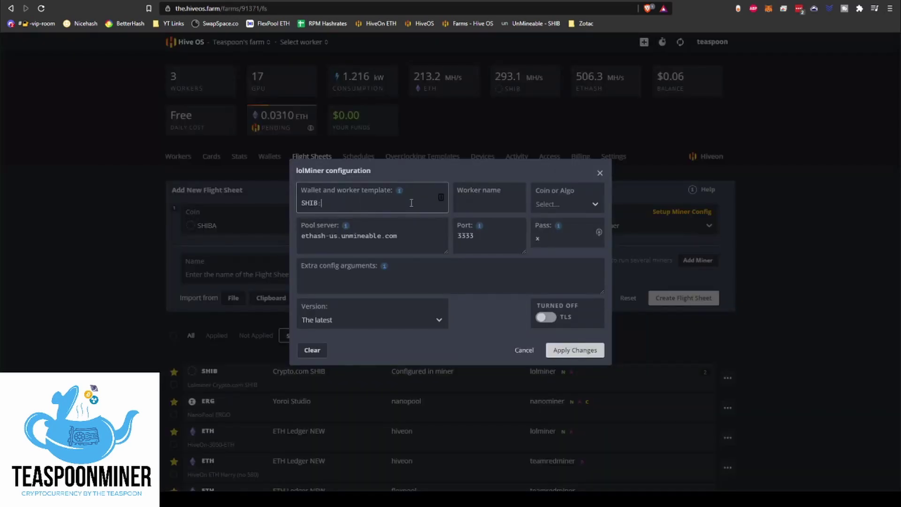
pyautogui.write('%')
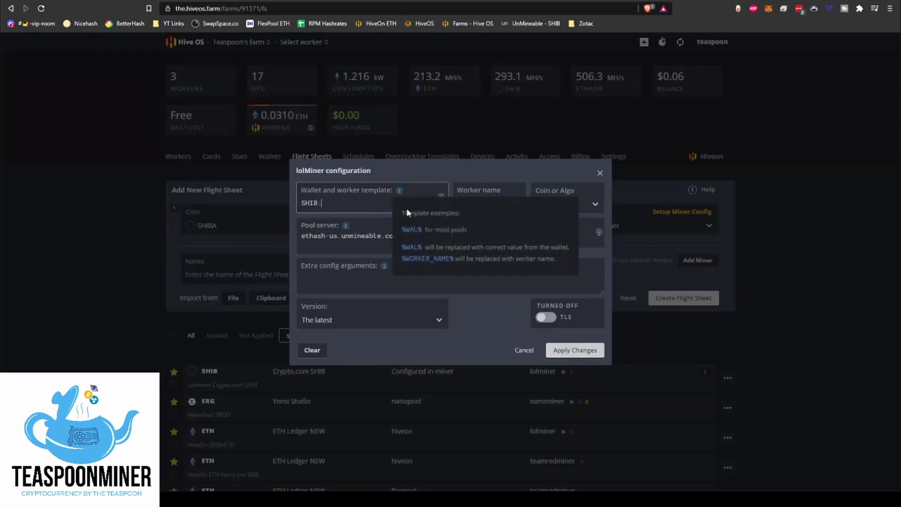
pyautogui.click(407, 213)
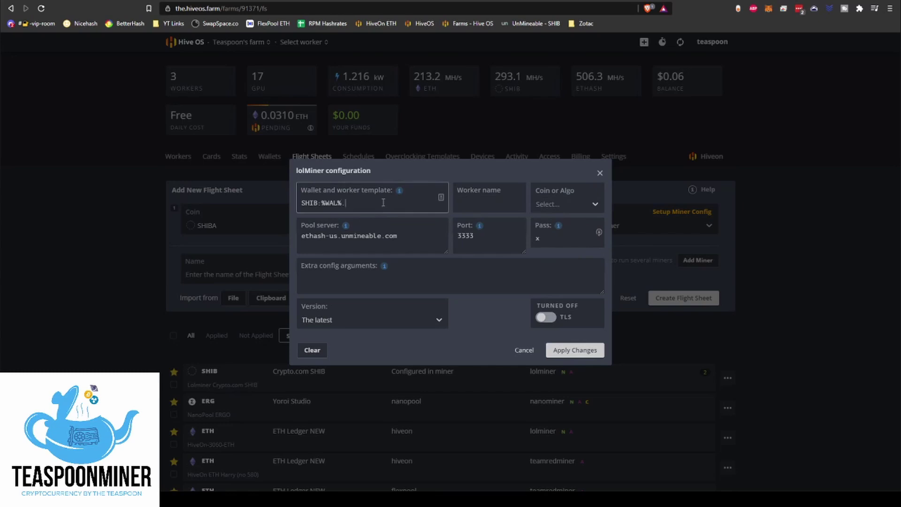
pyautogui.write('.%')
pyautogui.click(416, 261)
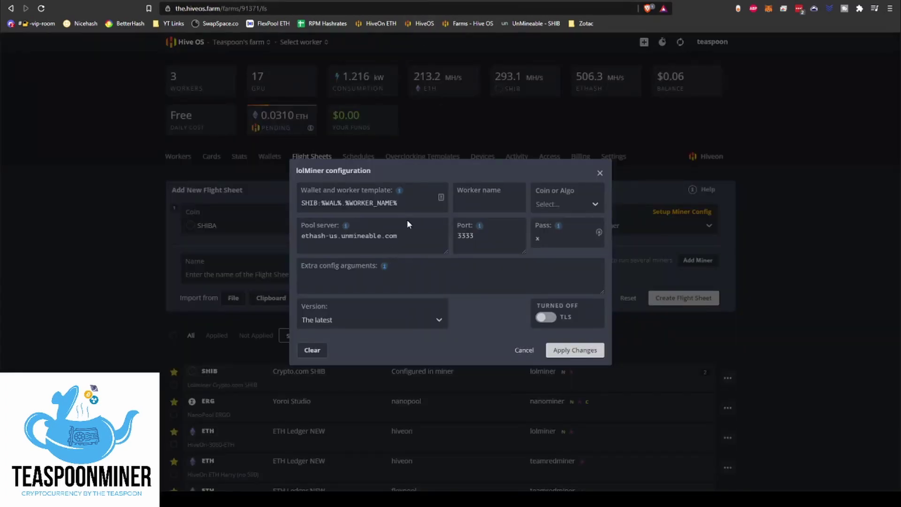
pyautogui.click(407, 208)
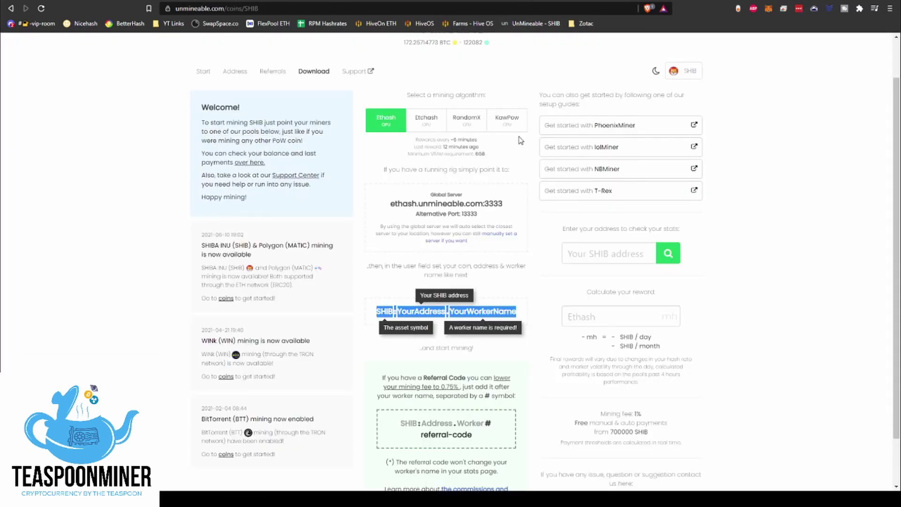
# - Select and copy the SHIB account's referral code on unMineable's address stats page
pyautogui.click(535, 26)
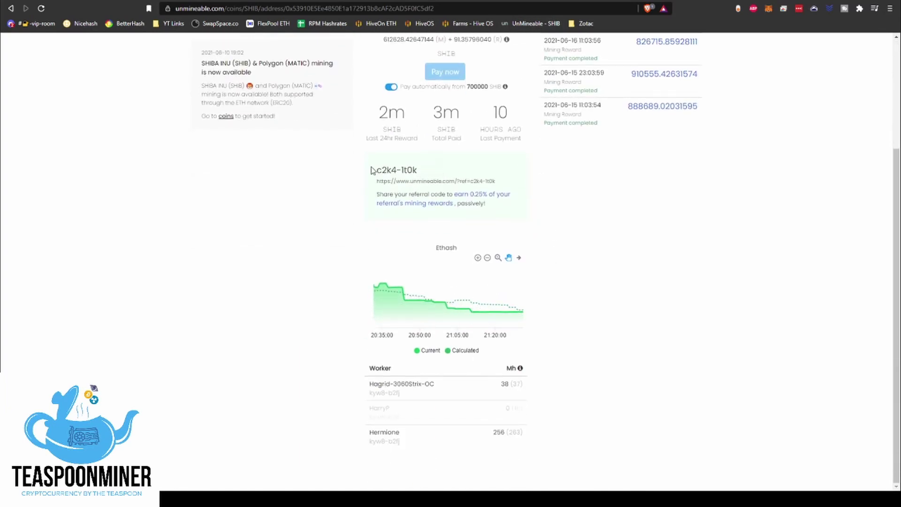
pyautogui.moveTo(374, 170); pyautogui.dragTo(427, 171)
pyautogui.click(539, 187)
pyautogui.scroll(3, 466, 179)
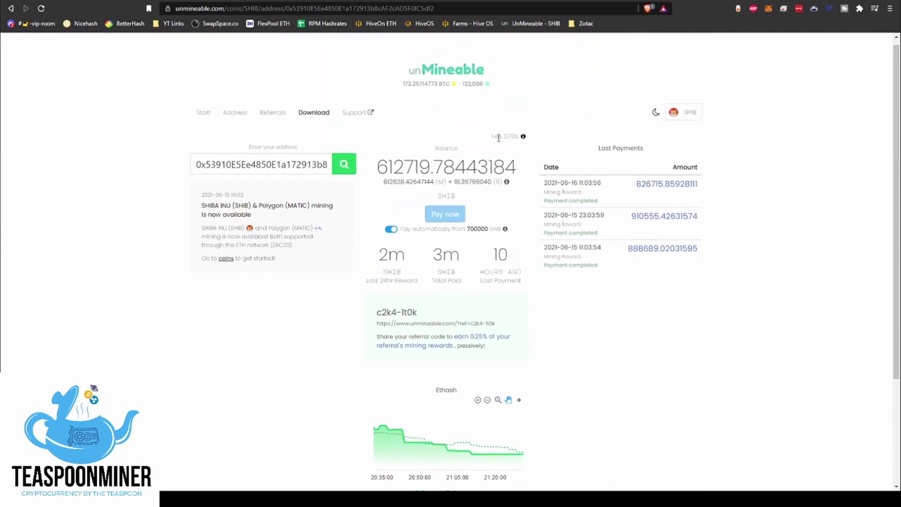
pyautogui.moveTo(504, 140)
pyautogui.scroll(-2, 526, 281)
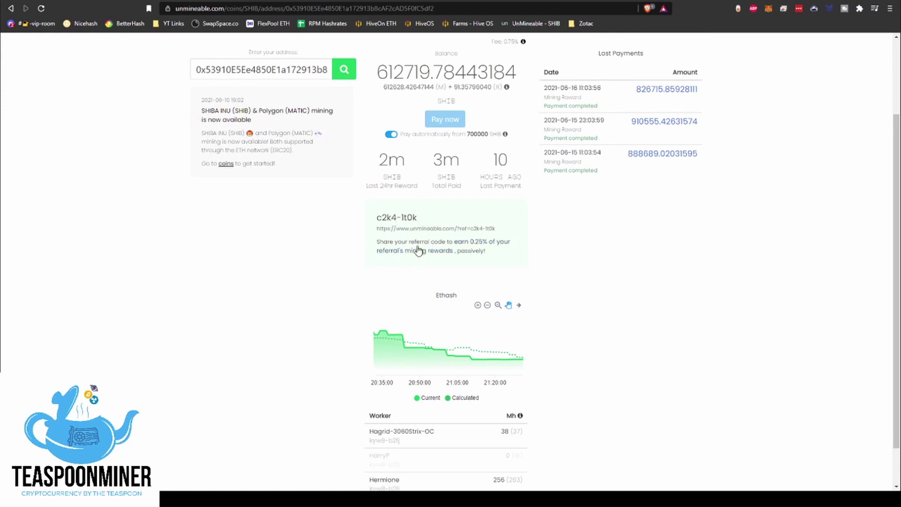
pyautogui.moveTo(415, 218); pyautogui.dragTo(372, 218)
pyautogui.hotkey('ctrl', 'c')
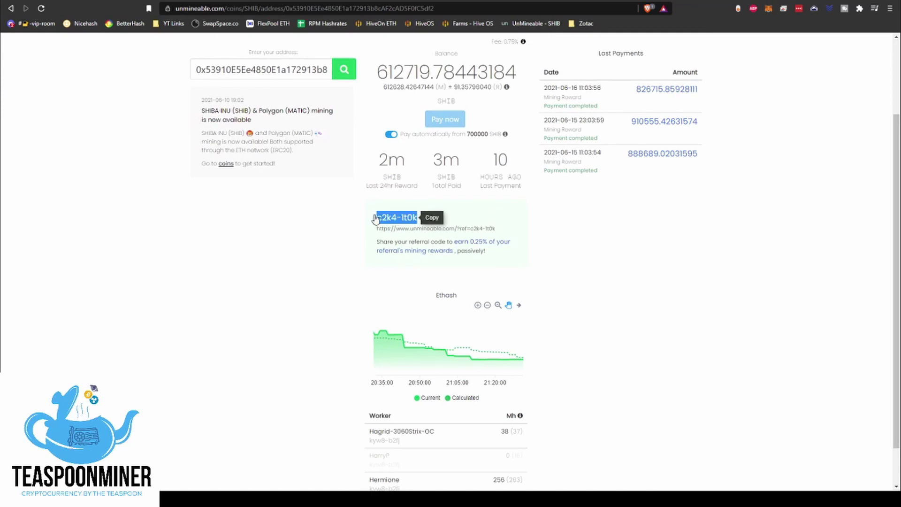
pyautogui.scroll(3, 372, 218)
# - Read the referral code note on unMineable's SHIB mining instructions, then return to Hive OS
pyautogui.click(439, 70)
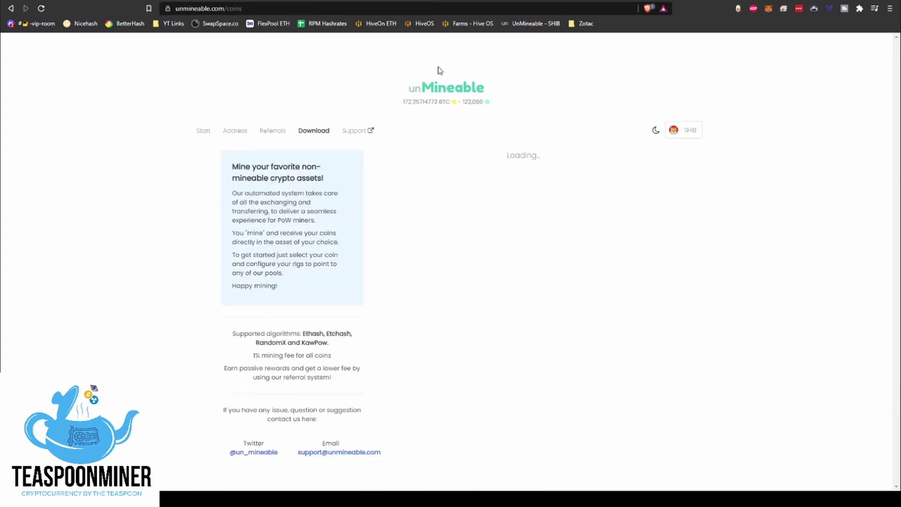
pyautogui.click(530, 199)
pyautogui.scroll(-2, 545, 319)
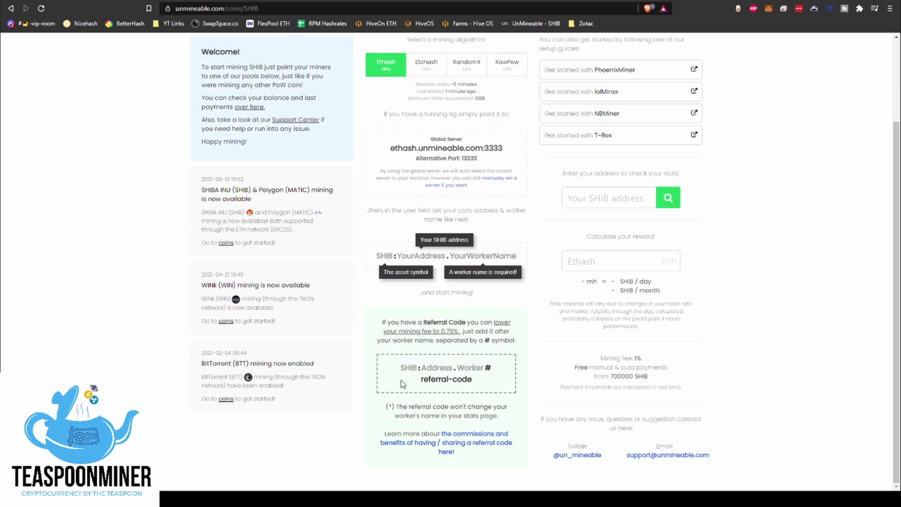
pyautogui.moveTo(403, 410); pyautogui.dragTo(494, 415)
pyautogui.click(489, 410)
pyautogui.click(414, 1)
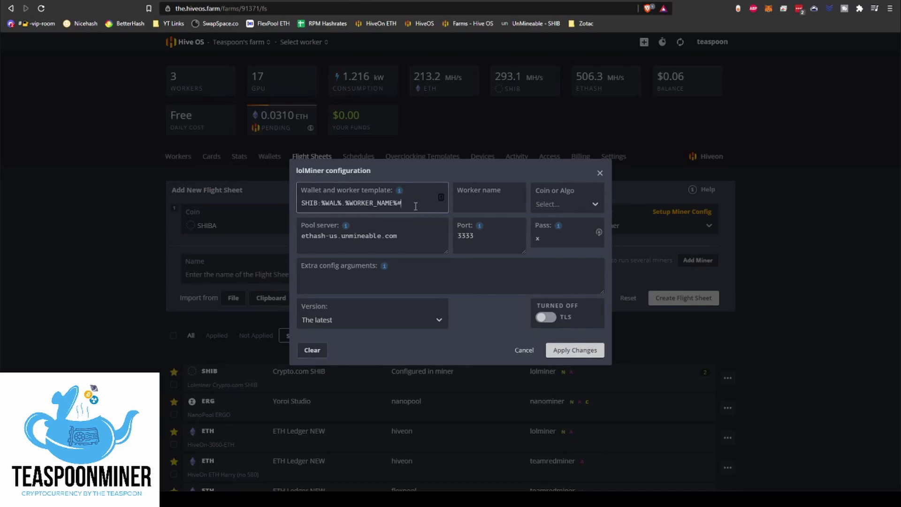
# - Paste the referral code after # in the template, set ETHASH, and apply the lolMiner changes
pyautogui.hotkey('ctrl', 'v')
pyautogui.click(430, 213)
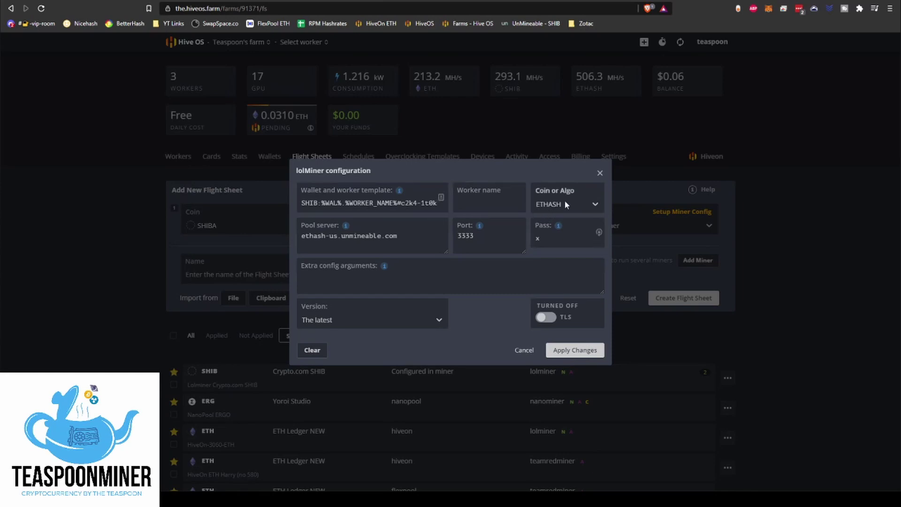
pyautogui.click(530, 23)
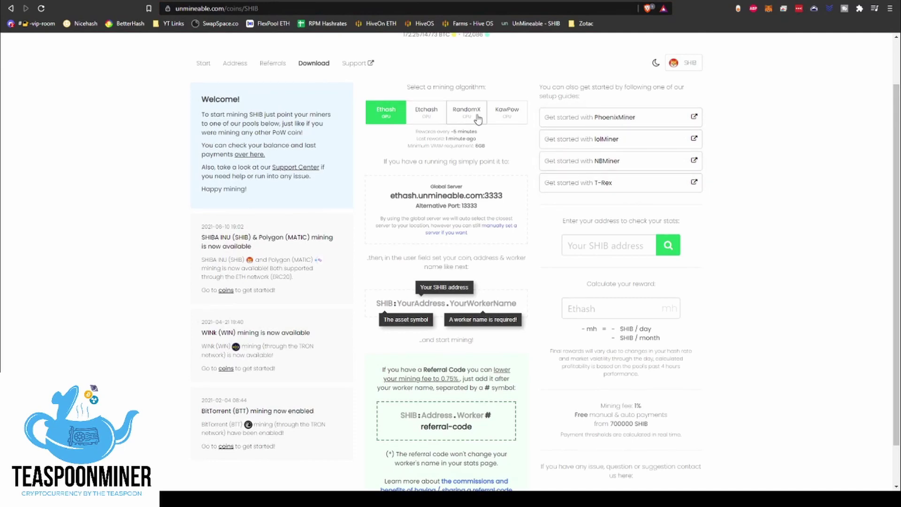
pyautogui.click(434, 1)
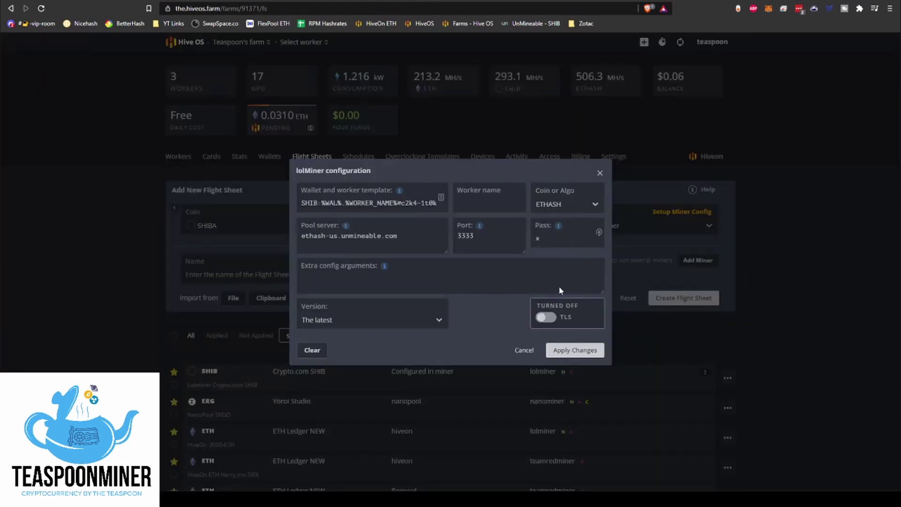
pyautogui.click(577, 350)
# - Name the flight sheet 'SHIBA Lolminer Unmineable' and create it
pyautogui.click(364, 274)
pyautogui.write('SHIBA Lo')
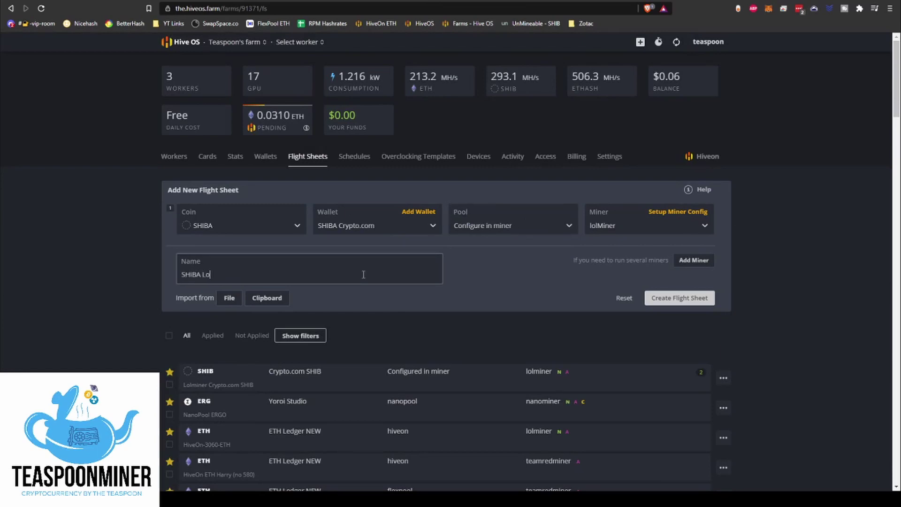
pyautogui.write('lminer Unmineable')
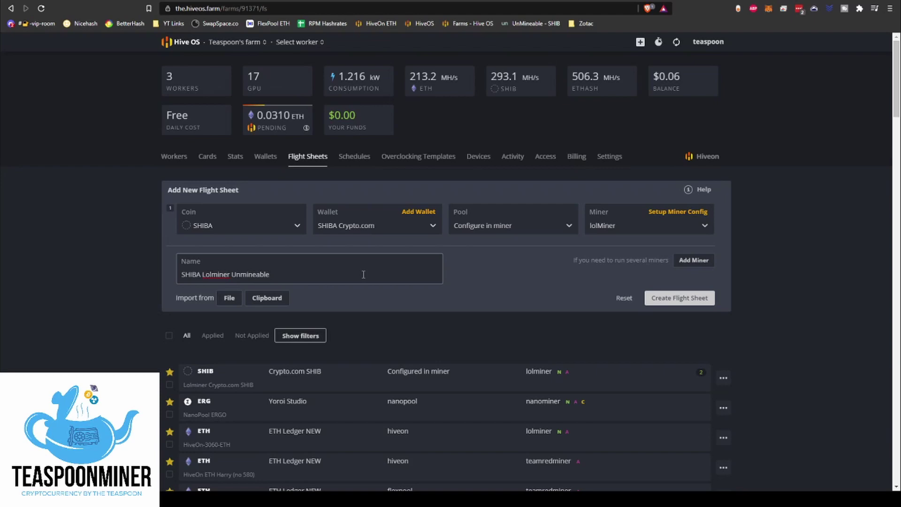
pyautogui.click(694, 301)
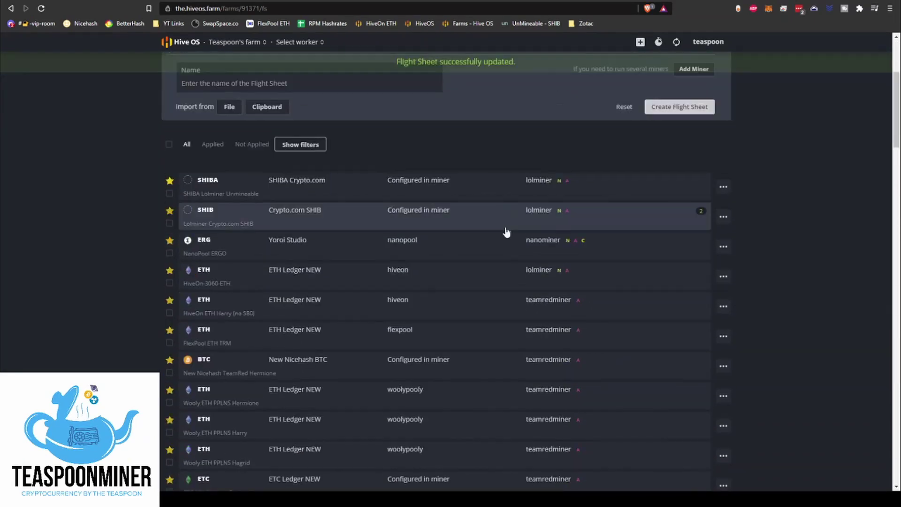
pyautogui.scroll(4, 392, 251)
# - Browse Hagrid-3060Strix-OC's flight sheets filtered to SHIB and SHIBA
pyautogui.moveTo(300, 41)
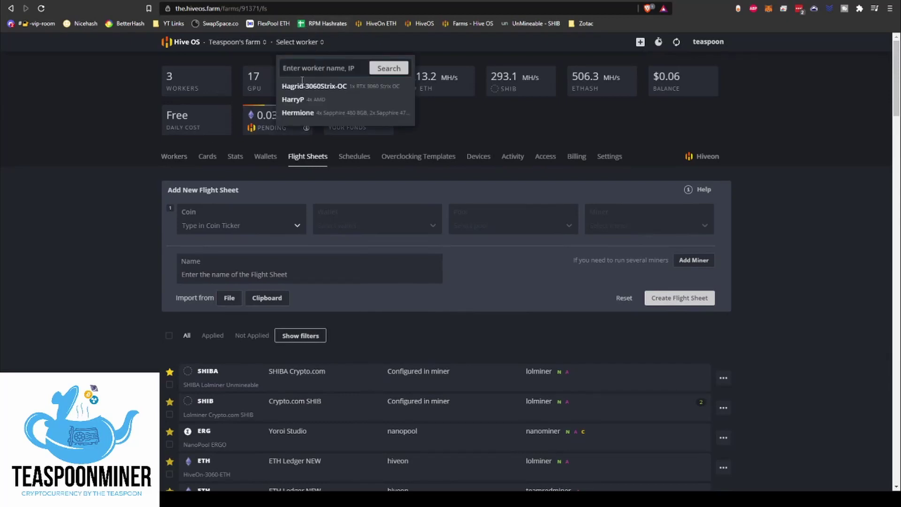
pyautogui.click(284, 87)
pyautogui.click(501, 42)
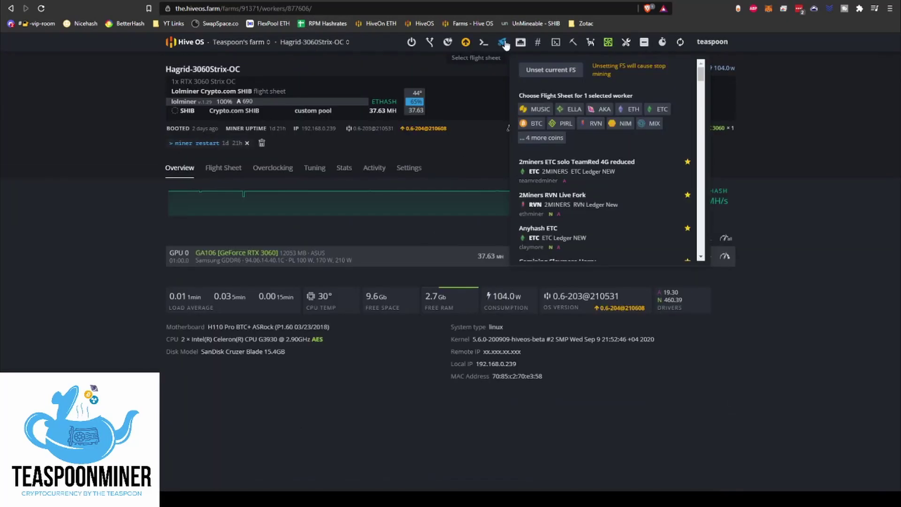
pyautogui.click(542, 137)
pyautogui.click(533, 138)
pyautogui.click(568, 137)
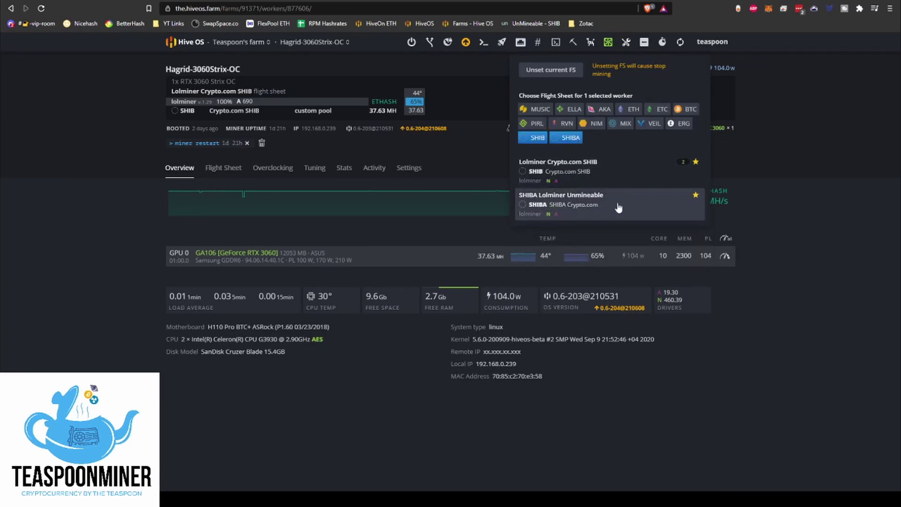
pyautogui.hotkey('alt', 'Left')
# - Edit the SHIBA Lolminer Unmineable flight sheet to use coin SHIB and save it
pyautogui.click(312, 156)
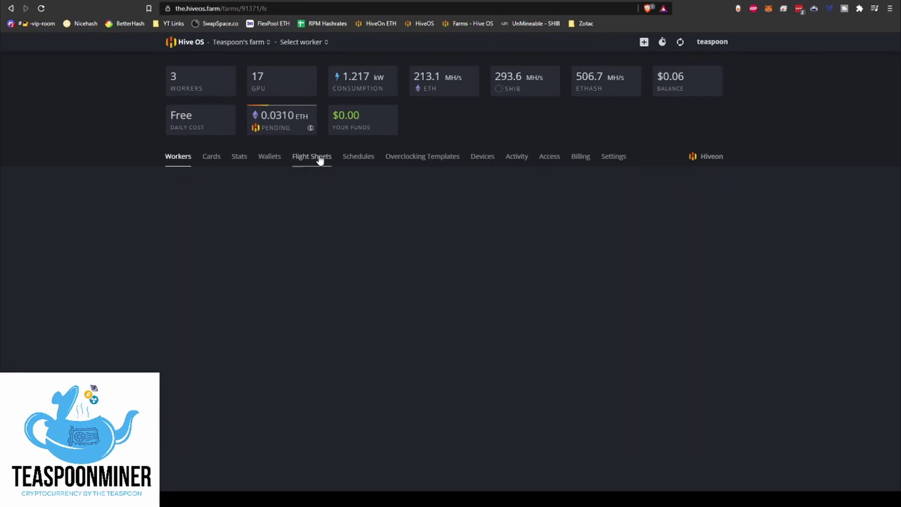
pyautogui.scroll(-1, 700, 345)
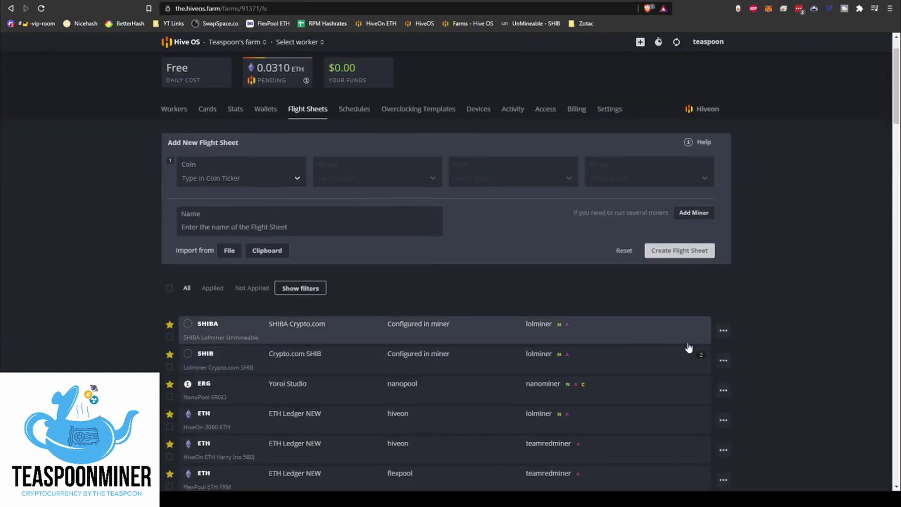
pyautogui.click(722, 331)
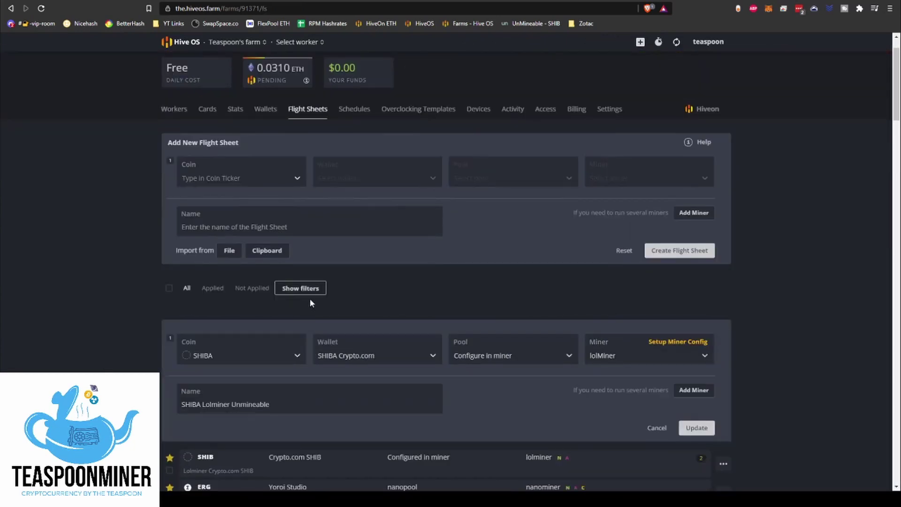
pyautogui.click(291, 352)
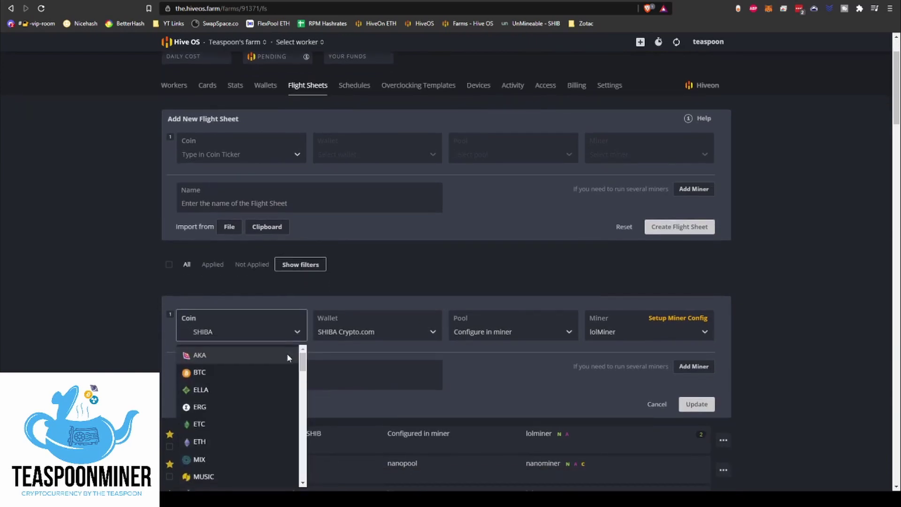
pyautogui.scroll(-5, 258, 362)
pyautogui.click(258, 362)
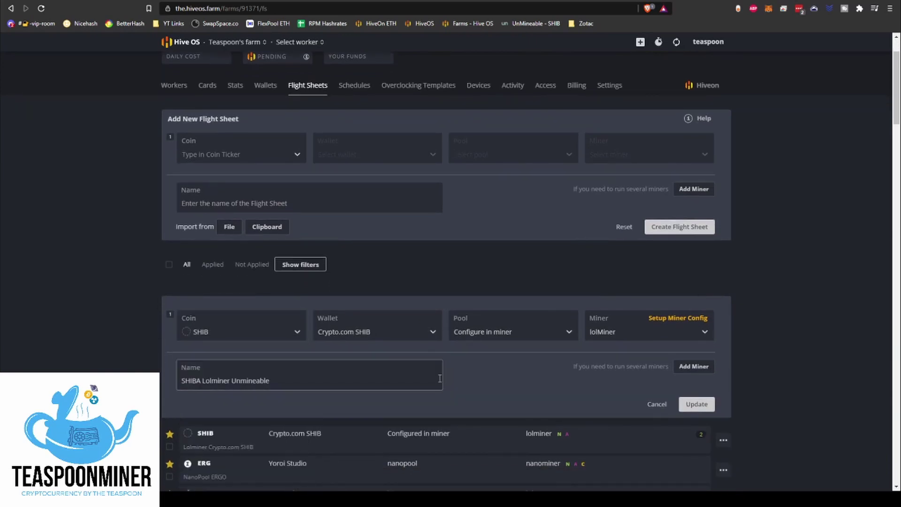
pyautogui.click(709, 411)
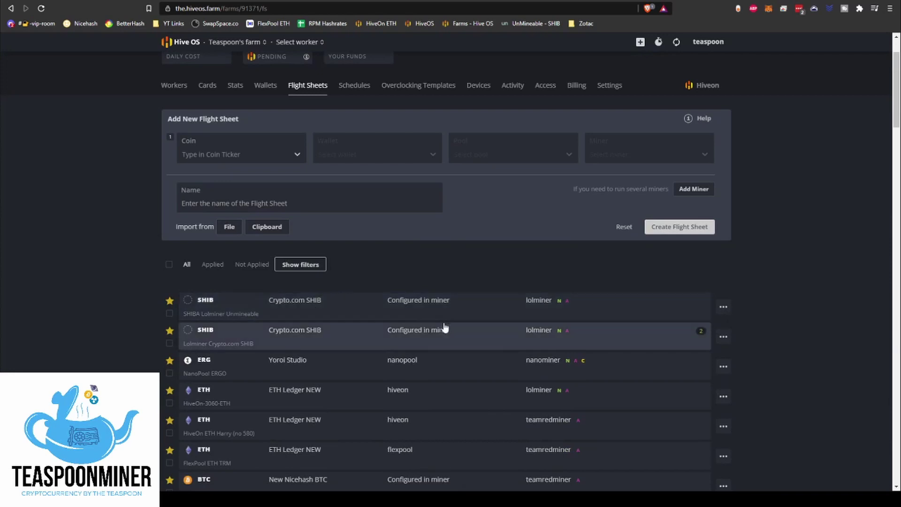
pyautogui.scroll(2, 750, 284)
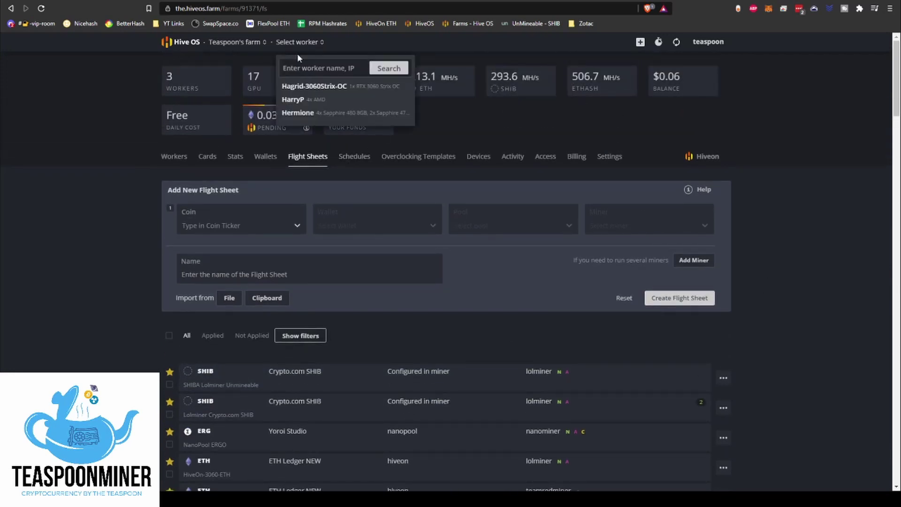
# - Apply SHIBA Lolminer Unmineable to Hagrid-3060Strix-OC from the SHIB-filtered flight sheet chooser
pyautogui.click(303, 87)
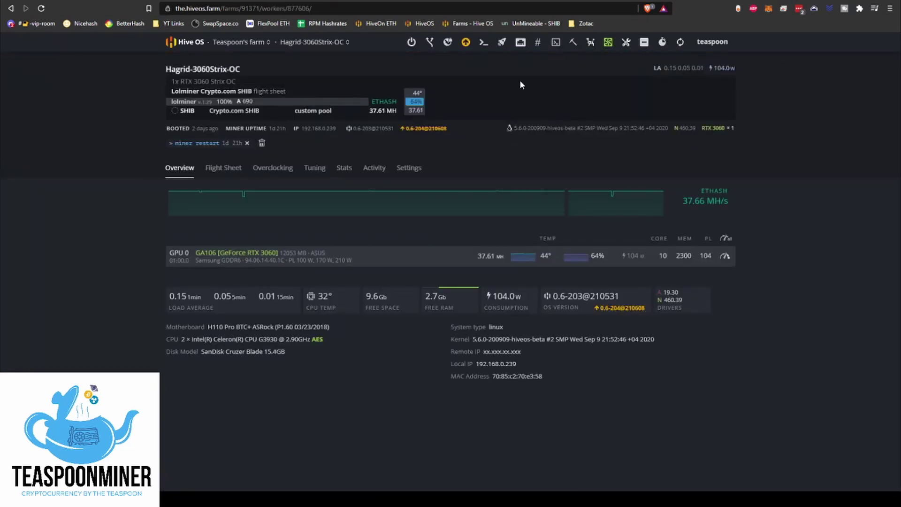
pyautogui.click(501, 41)
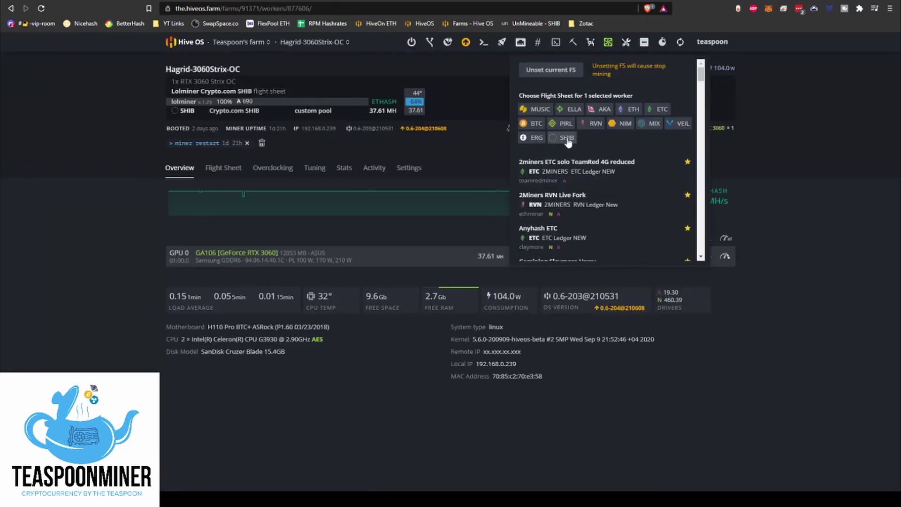
pyautogui.click(563, 138)
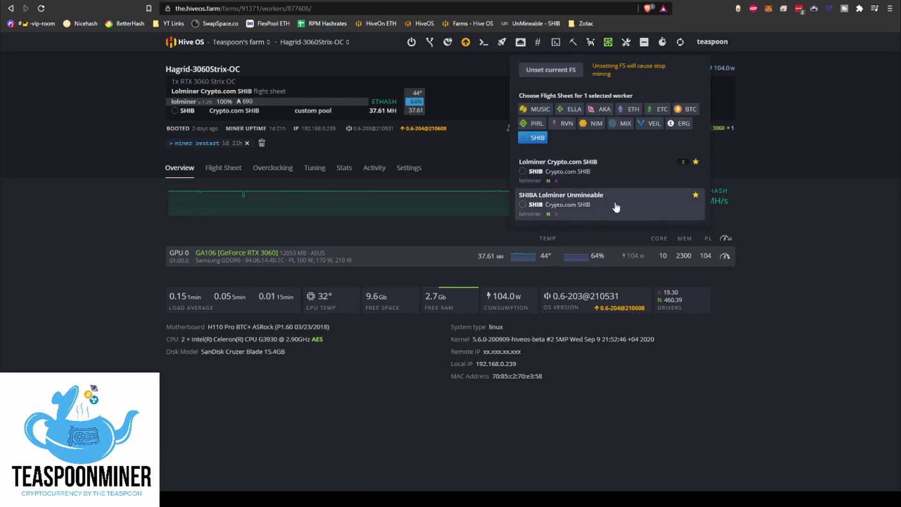
pyautogui.click(646, 203)
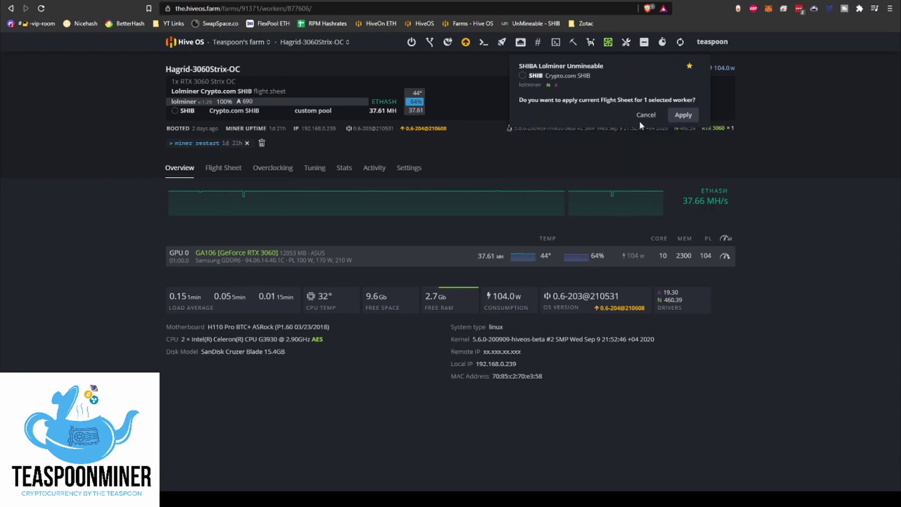
pyautogui.click(683, 113)
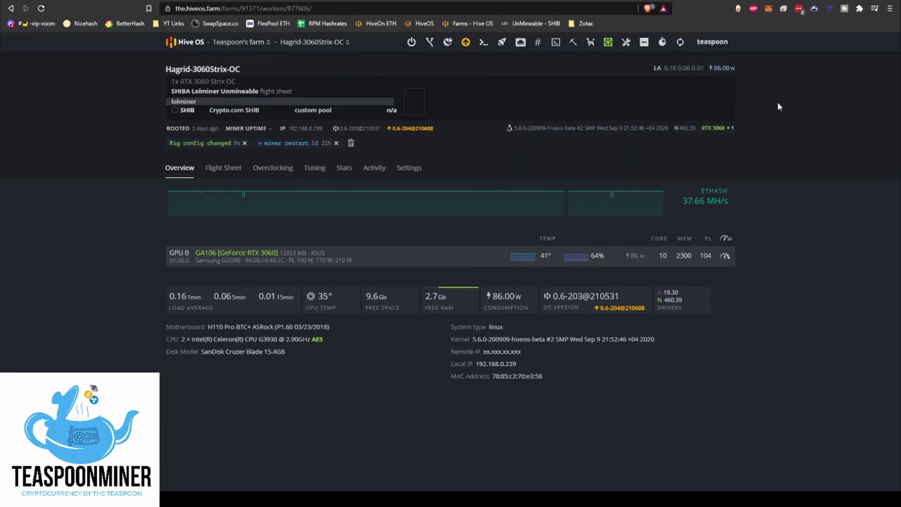
# - Refresh Hagrid-3060Strix-OC's stats three times until hashrate nears 36 MH, then view unMineable SHIB
pyautogui.click(680, 47)
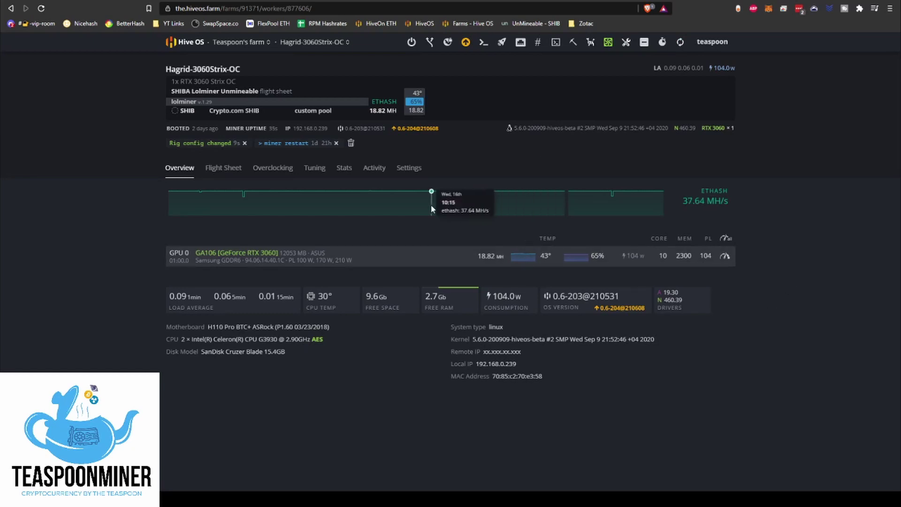
pyautogui.click(679, 45)
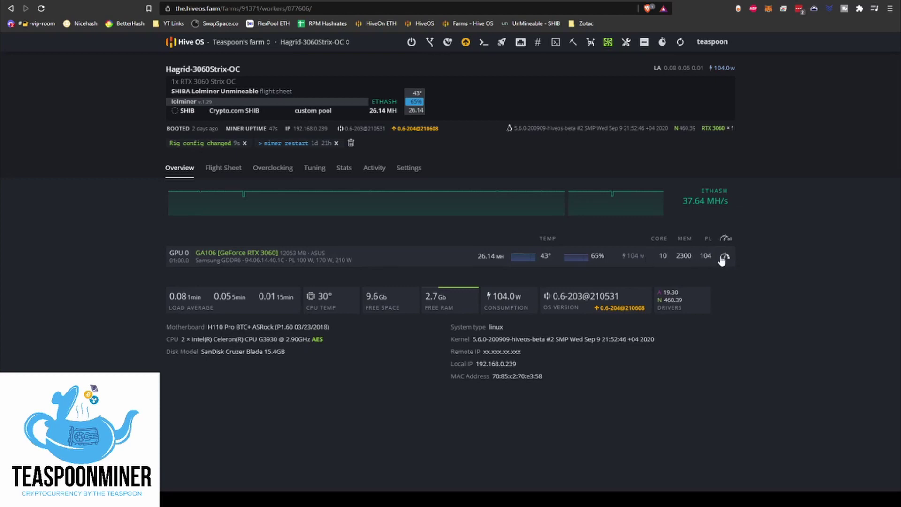
pyautogui.click(679, 45)
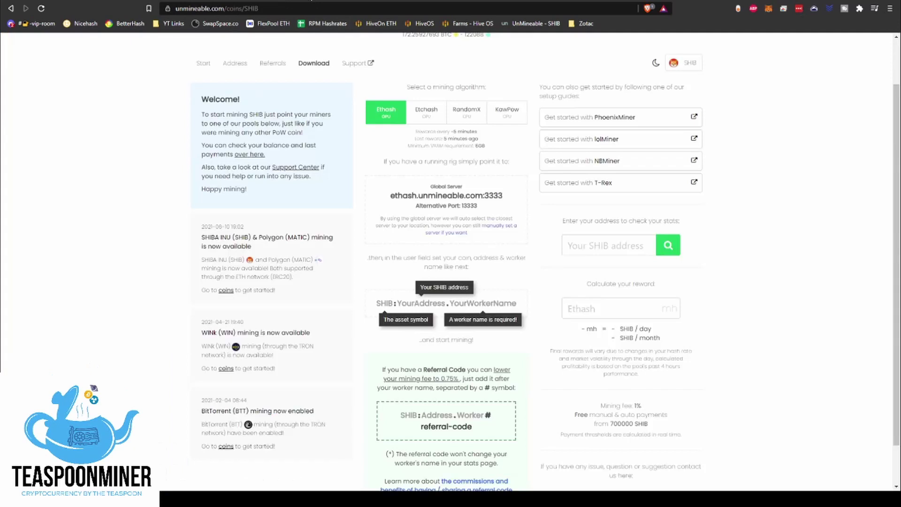
pyautogui.click(314, 2)
pyautogui.scroll(1, 417, 191)
# - Open the SHIB address stats and inspect the 643811.64852177 balance and 97.06933049 referral reward
pyautogui.click(529, 23)
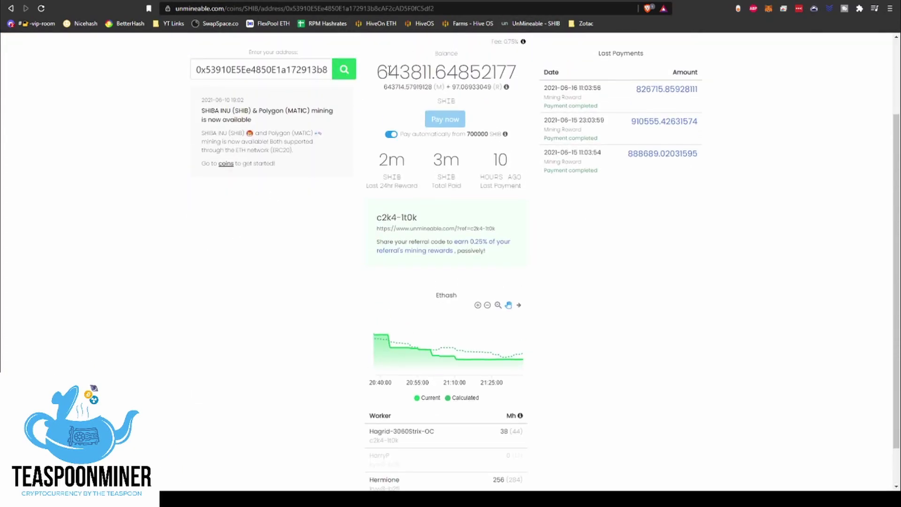
pyautogui.moveTo(378, 72); pyautogui.dragTo(531, 91)
pyautogui.click(532, 92)
pyautogui.scroll(1, 529, 113)
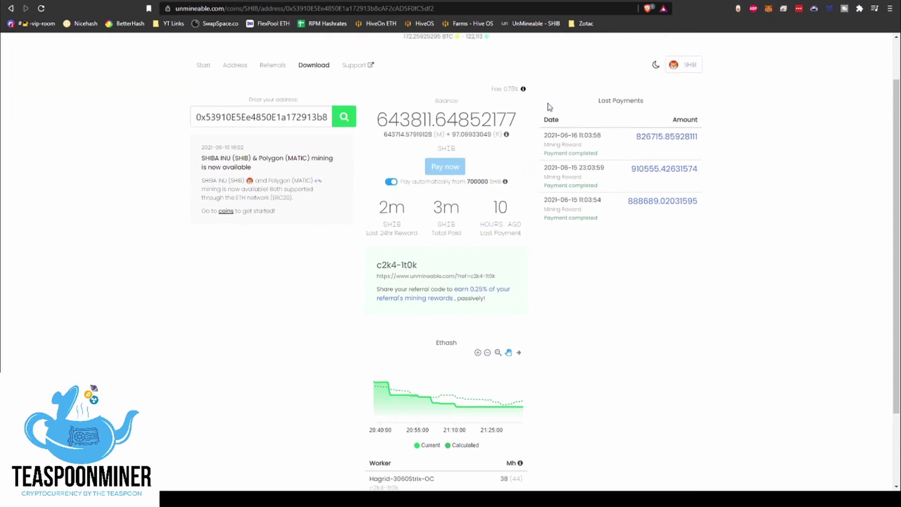
pyautogui.moveTo(518, 89)
pyautogui.doubleClick(452, 135)
pyautogui.moveTo(506, 136)
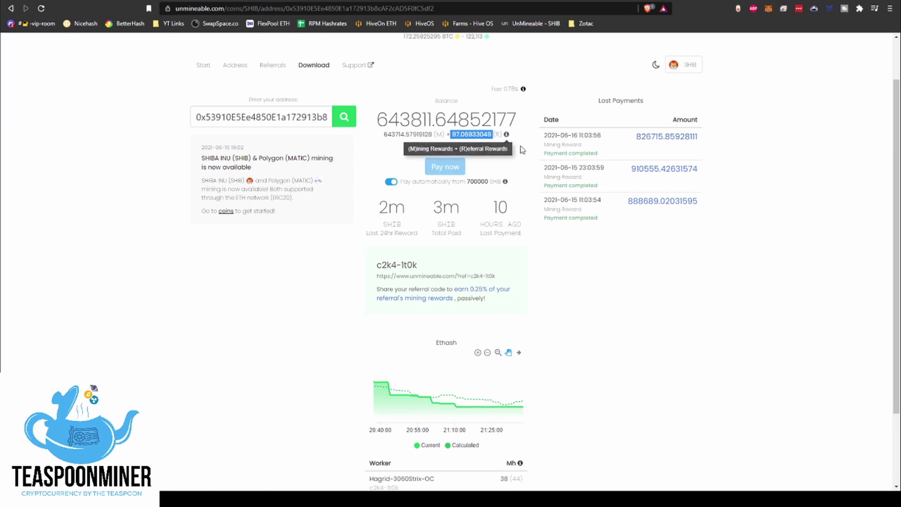
pyautogui.moveTo(375, 120); pyautogui.dragTo(517, 121)
pyautogui.click(409, 146)
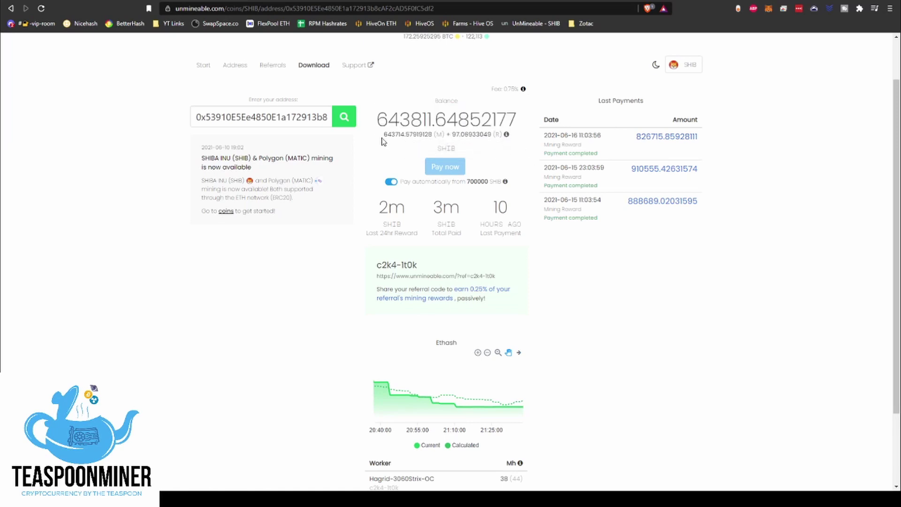
pyautogui.moveTo(382, 135); pyautogui.dragTo(499, 134)
pyautogui.click(491, 183)
# - Review each of the three Last Payments amounts on the SHIB stats page
pyautogui.moveTo(437, 207)
pyautogui.moveTo(634, 136); pyautogui.dragTo(665, 140)
pyautogui.click(719, 140)
pyautogui.moveTo(630, 170); pyautogui.dragTo(666, 169)
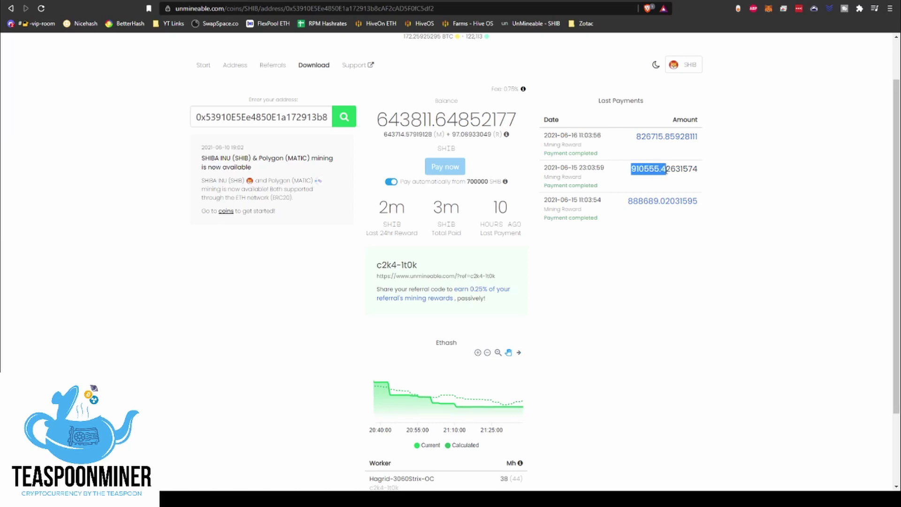
pyautogui.click(726, 167)
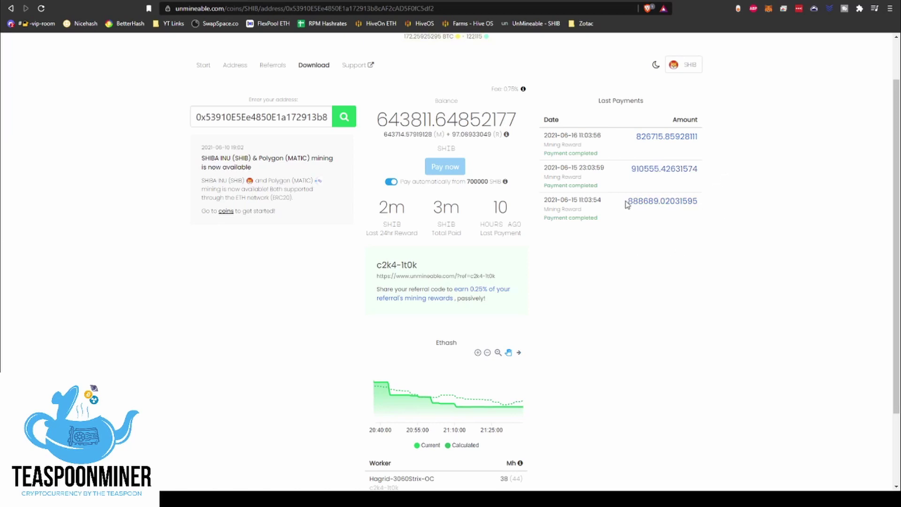
pyautogui.moveTo(628, 201); pyautogui.dragTo(659, 202)
pyautogui.click(572, 201)
pyautogui.click(648, 247)
pyautogui.scroll(-2, 599, 262)
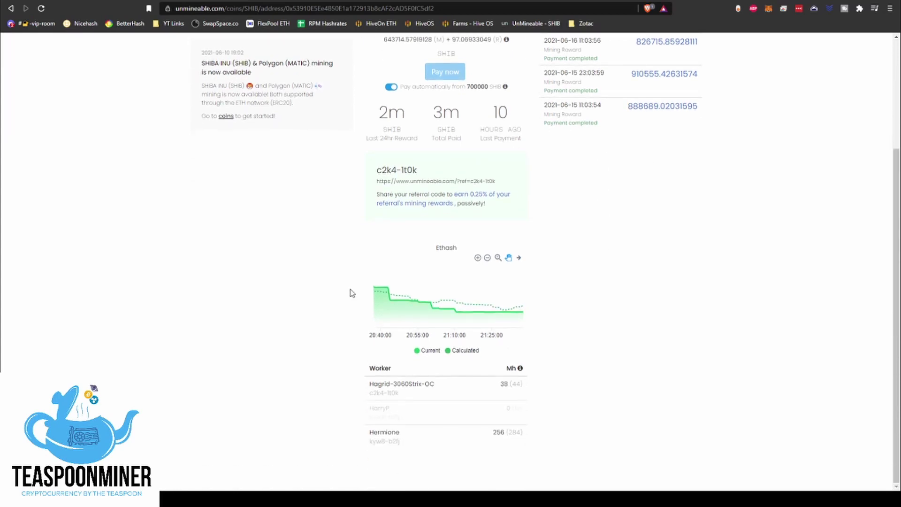
# - Zoom out and reset the Ethash hashrate chart so it shows history from 12:00, including the evening spike
pyautogui.click(488, 259)
pyautogui.click(488, 258)
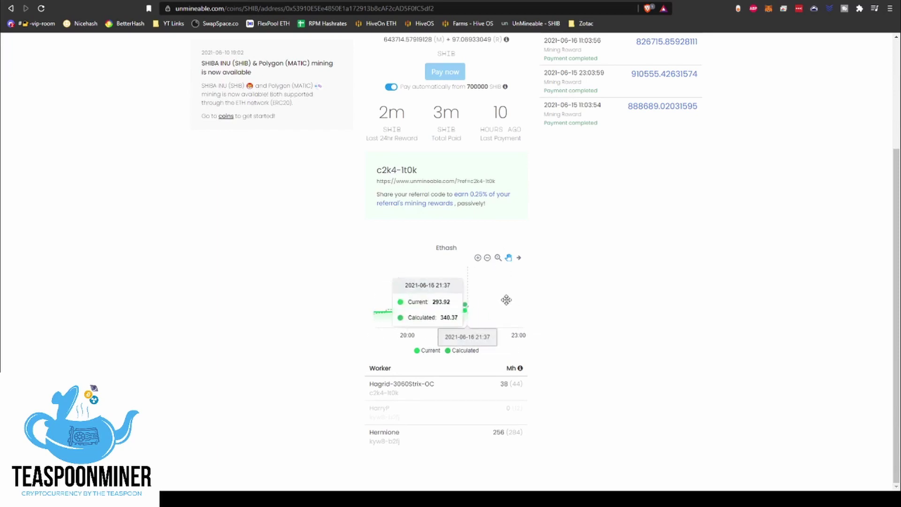
pyautogui.click(518, 257)
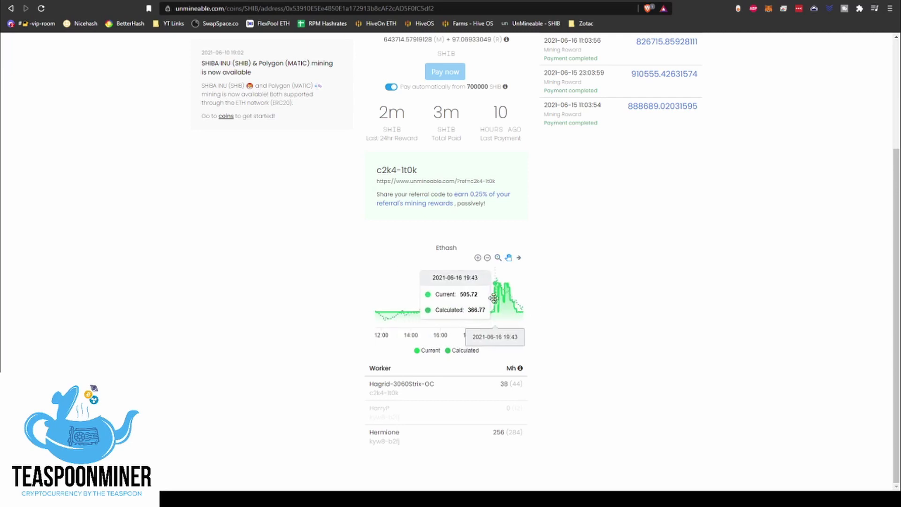
pyautogui.click(487, 259)
pyautogui.click(487, 258)
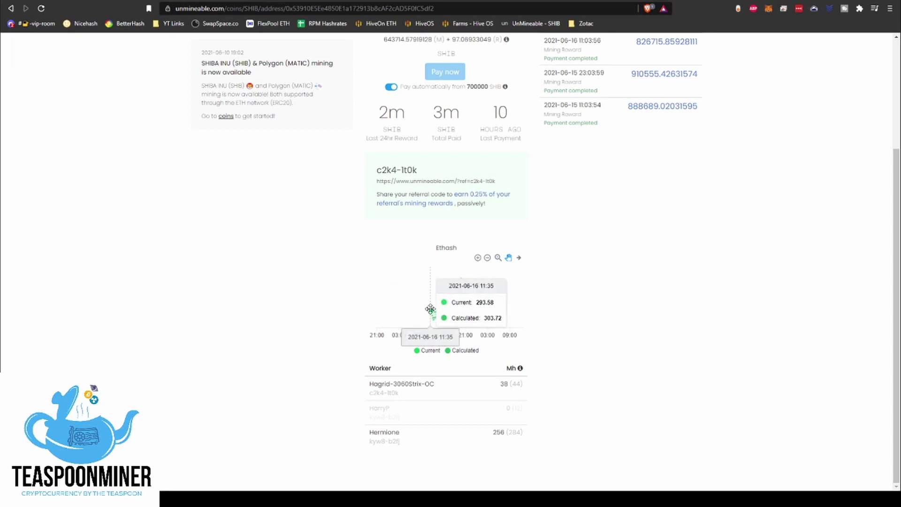
pyautogui.click(518, 258)
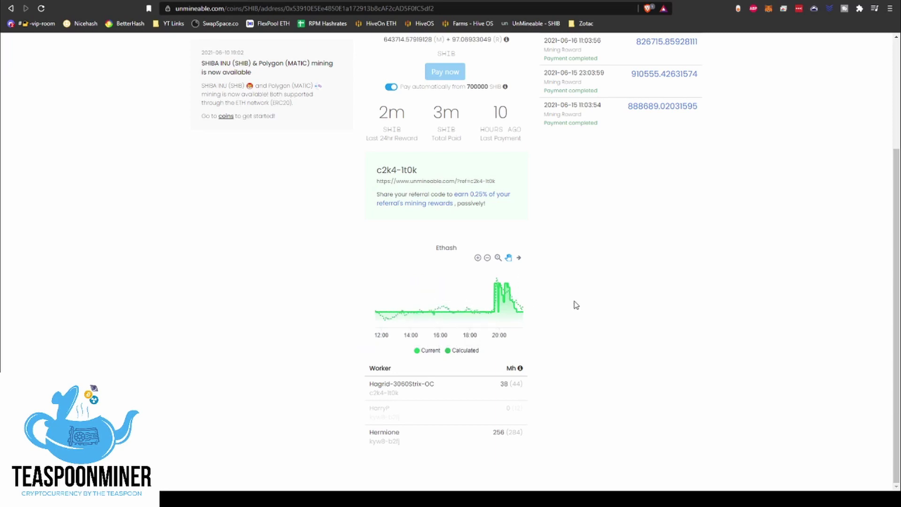
pyautogui.scroll(3, 575, 328)
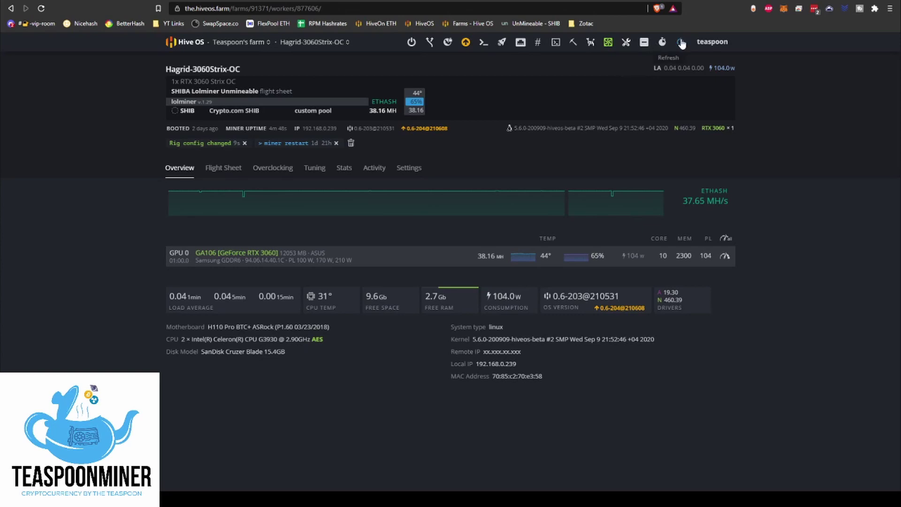
# - Return to unMineable, open the SHIBA INU coin page and enter the SHIB address field
pyautogui.hotkey('ctrl', 'Tab')
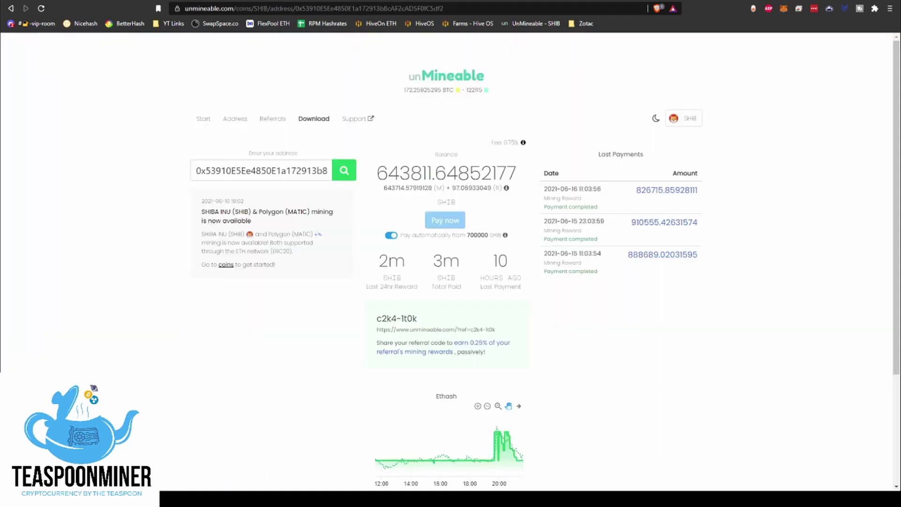
pyautogui.click(455, 77)
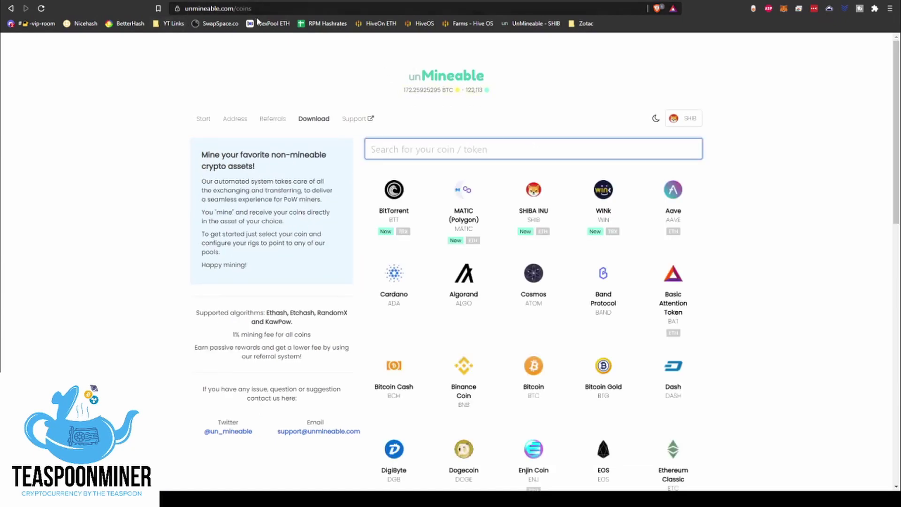
pyautogui.click(533, 190)
pyautogui.scroll(-2, 398, 282)
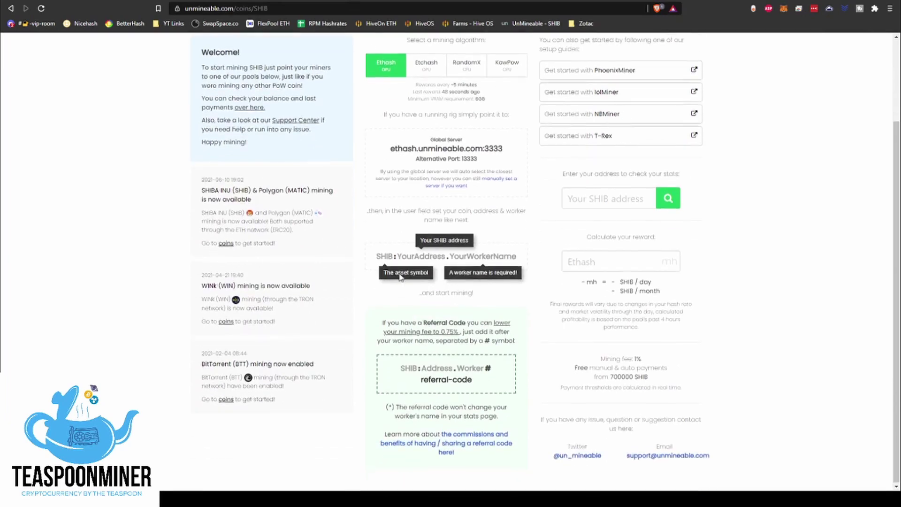
pyautogui.click(603, 196)
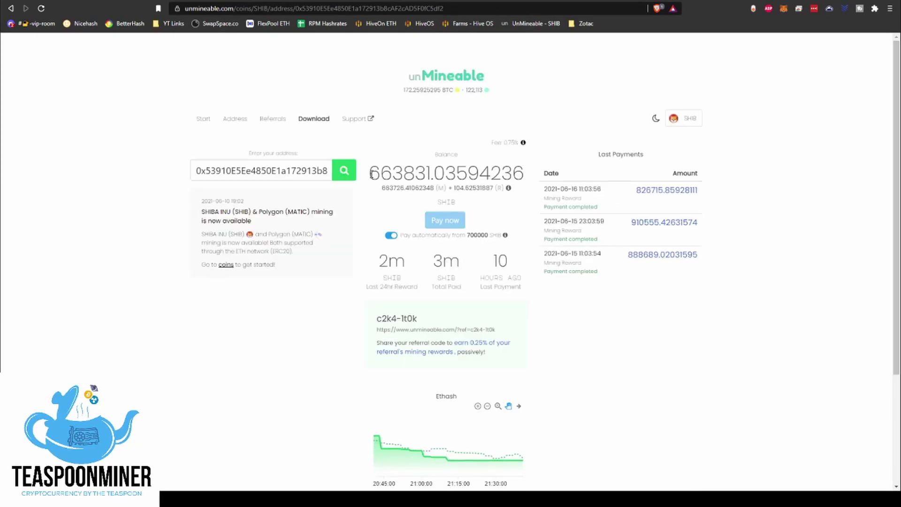
pyautogui.moveTo(372, 173); pyautogui.dragTo(527, 178)
pyautogui.click(532, 198)
pyautogui.scroll(-2, 530, 251)
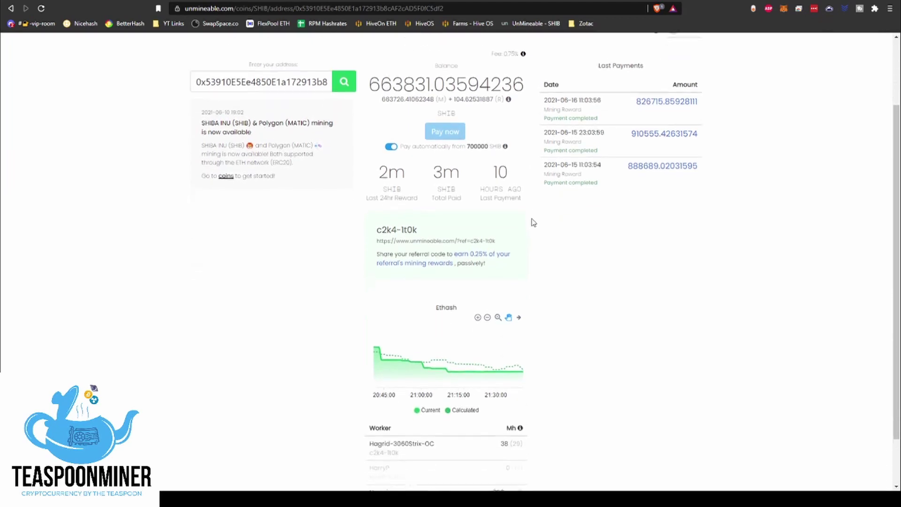
pyautogui.click(389, 141)
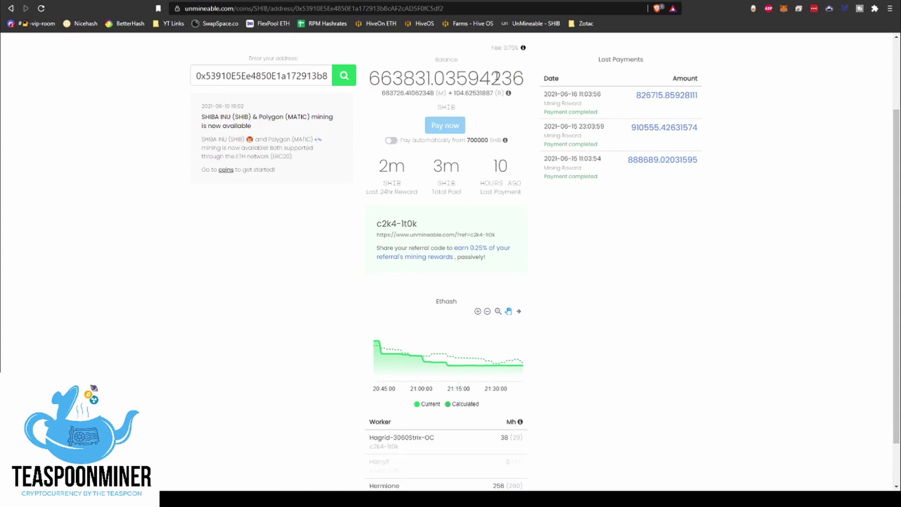
pyautogui.moveTo(506, 141)
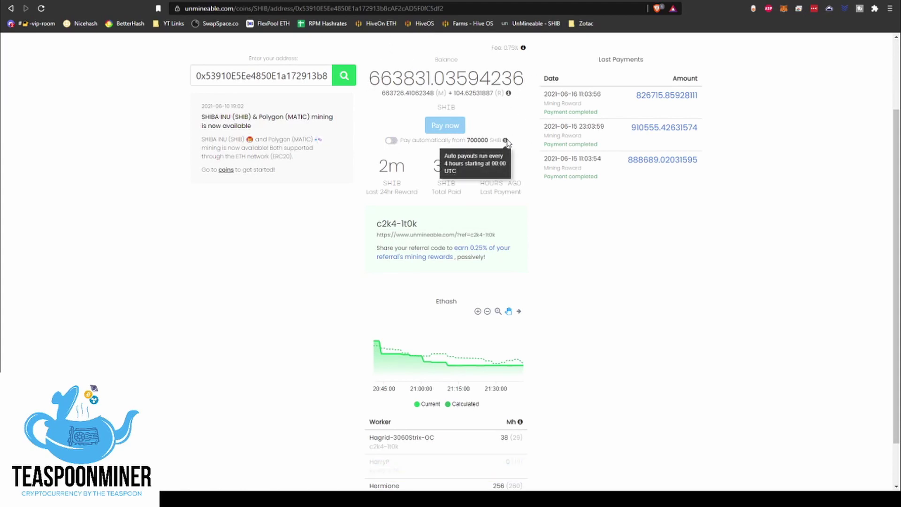
pyautogui.scroll(1, 505, 141)
pyautogui.click(391, 187)
pyautogui.moveTo(468, 188); pyautogui.dragTo(487, 192)
pyautogui.click(529, 184)
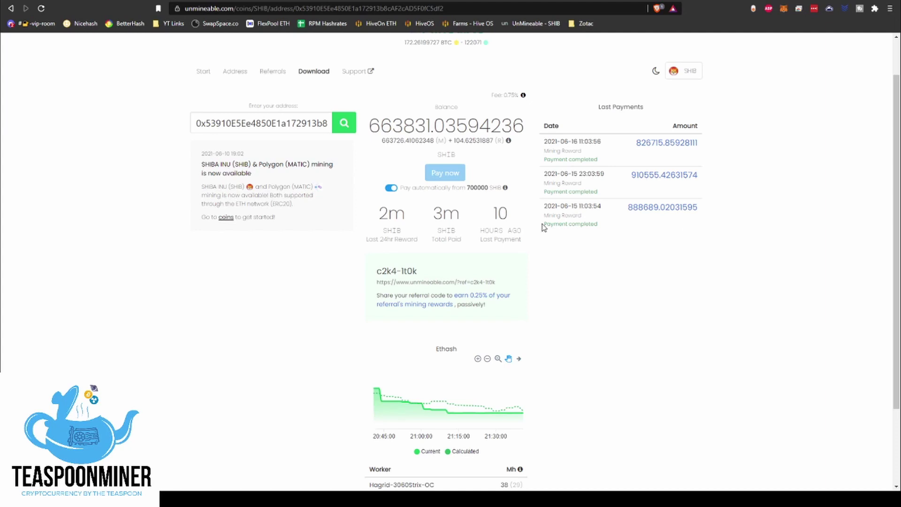
pyautogui.moveTo(544, 224); pyautogui.dragTo(610, 226)
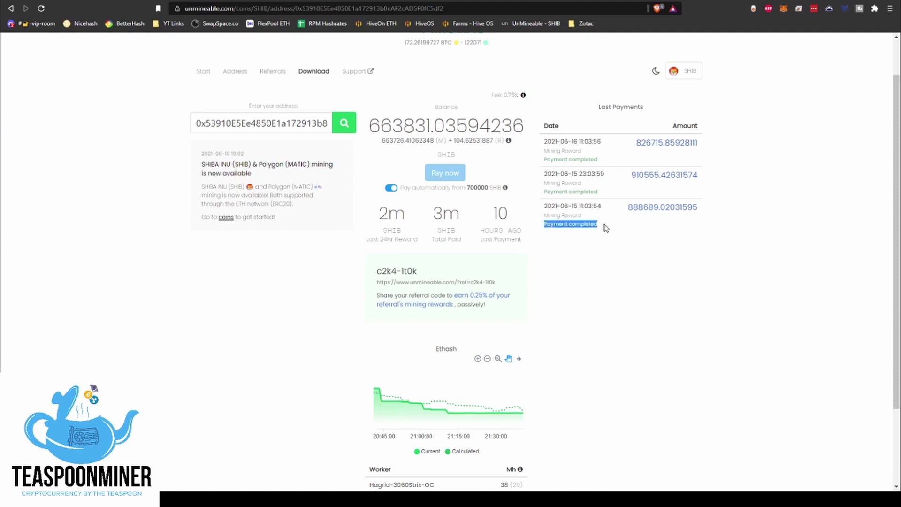
pyautogui.click(607, 225)
pyautogui.moveTo(545, 224); pyautogui.dragTo(610, 227)
pyautogui.click(611, 228)
pyautogui.moveTo(544, 225); pyautogui.dragTo(609, 233)
pyautogui.click(609, 232)
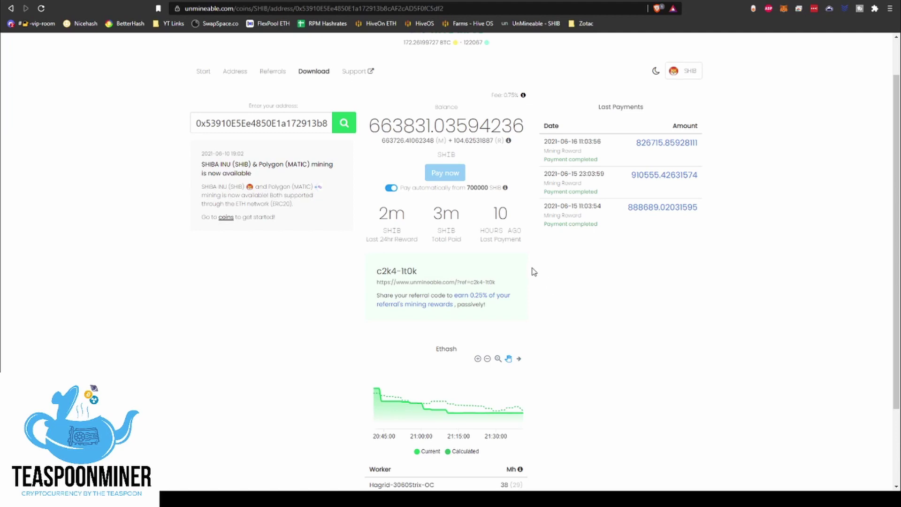
# - Scroll to the top and highlight, then deselect, the 663831.03594236 SHIB balance
pyautogui.scroll(1, 534, 271)
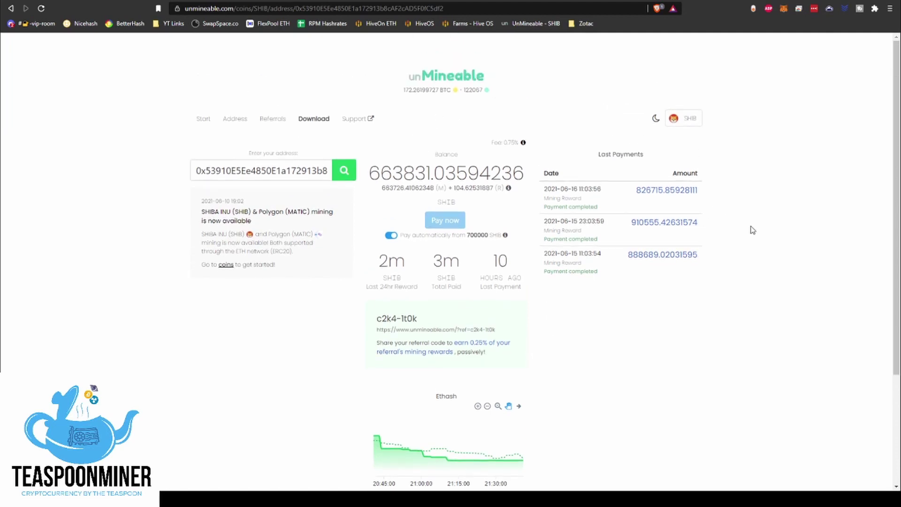
pyautogui.moveTo(369, 174); pyautogui.dragTo(524, 180)
pyautogui.click(535, 175)
pyautogui.scroll(-1, 534, 207)
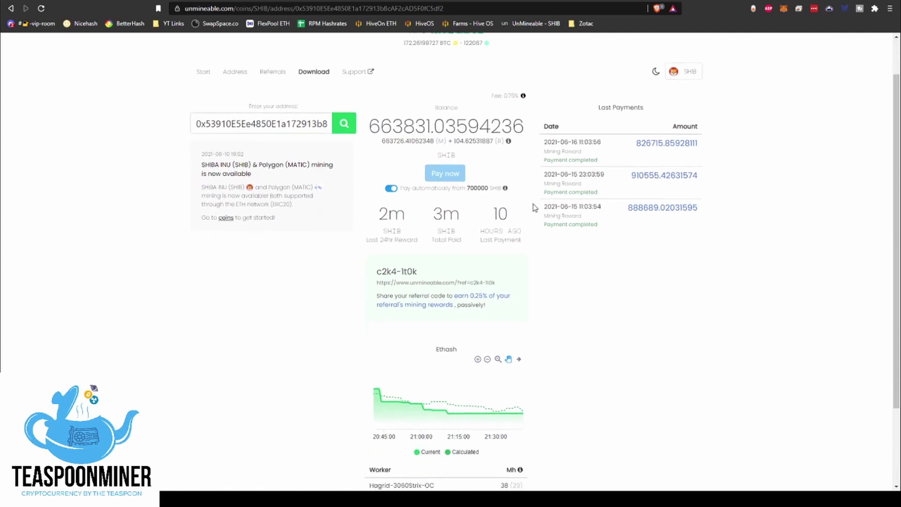
pyautogui.scroll(1, 533, 209)
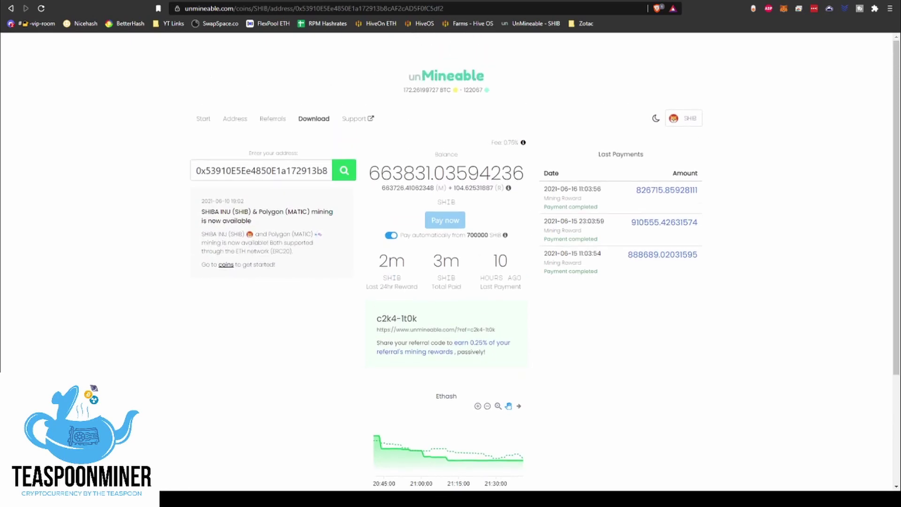